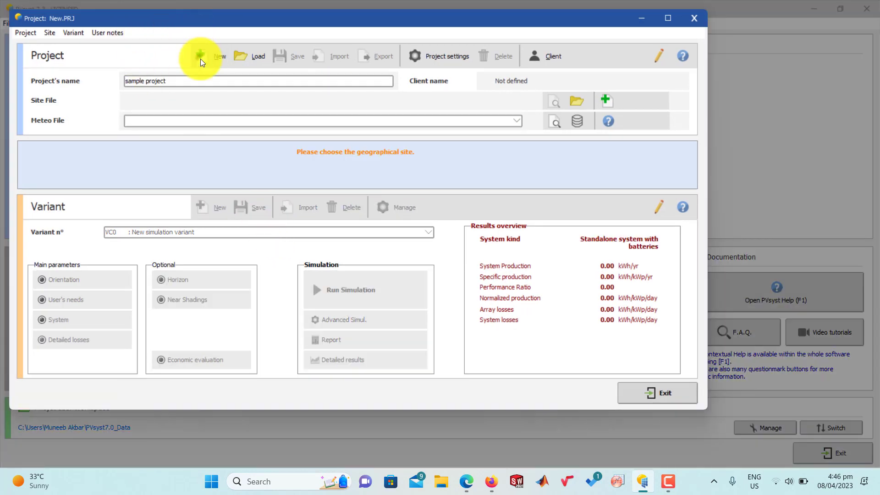
Step: Start a new project and name it lahore
{"action": "left_click", "coordinate": [201, 56]}
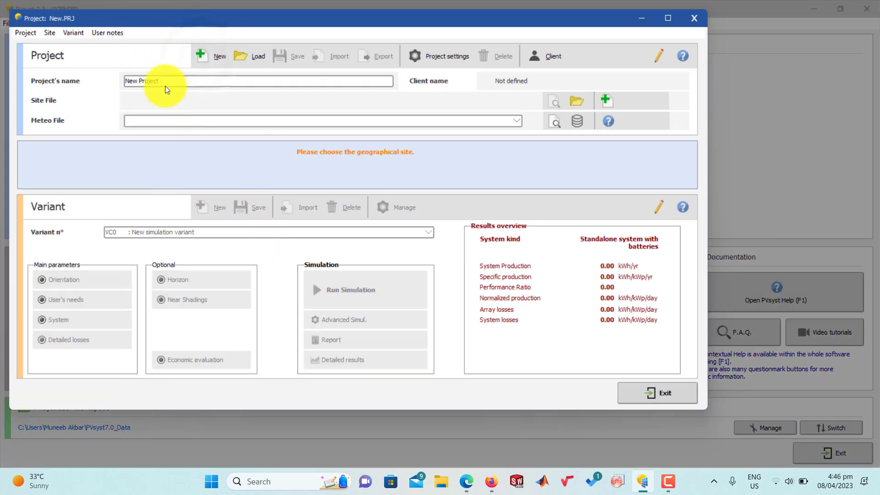
{"action": "left_click_drag", "start_coordinate": [165, 80], "coordinate": [118, 85]}
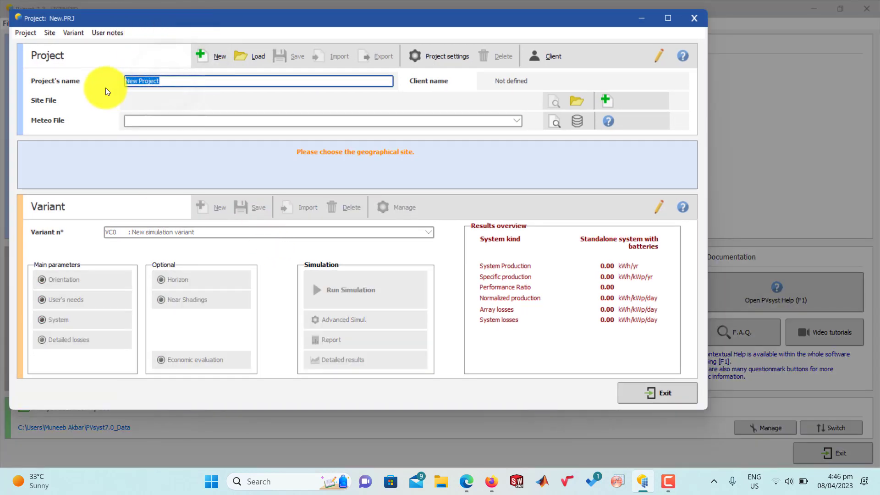
{"action": "type", "text": "ah6re"}
{"action": "key", "text": "BackSpace"}
{"action": "key", "text": "BackSpace"}
{"action": "key", "text": "BackSpace"}
{"action": "key", "text": "BackSpace"}
{"action": "type", "text": "hore"}
{"action": "left_click", "coordinate": [239, 142]}
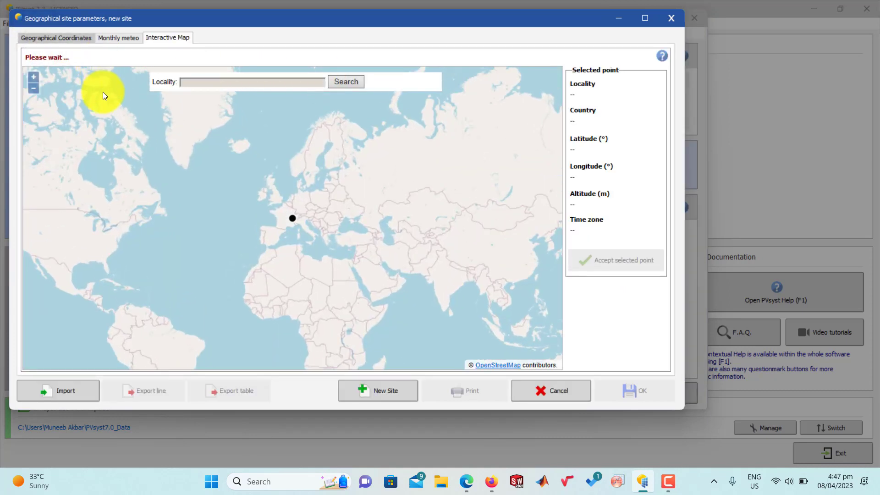
Step: Examine the decimal latitude and longitude fields in the new site's geographical coordinates
{"action": "left_click", "coordinate": [48, 38]}
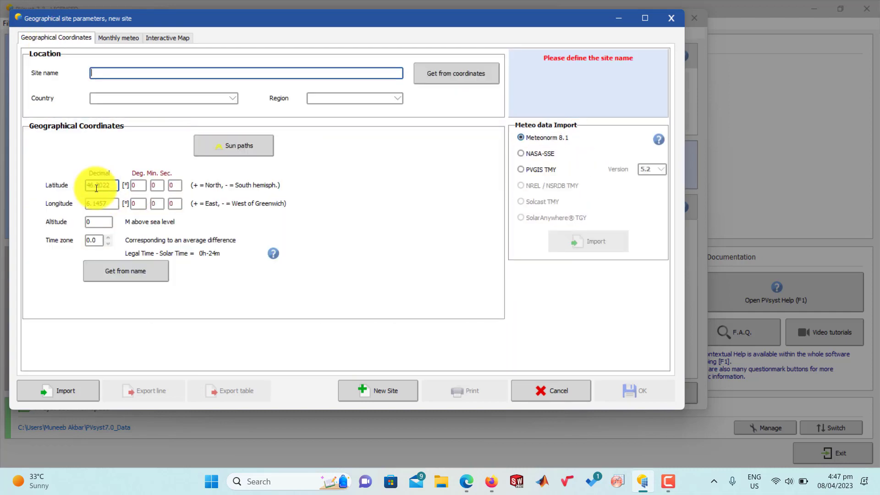
{"action": "left_click", "coordinate": [104, 184]}
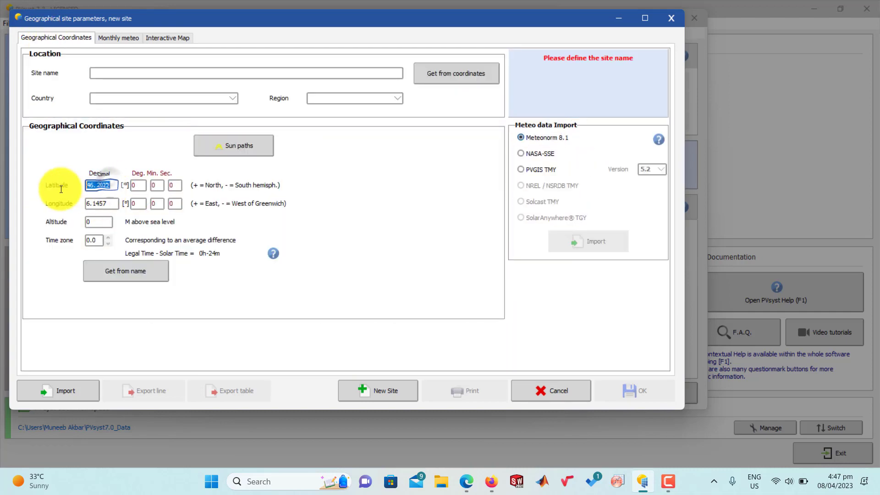
{"action": "key", "text": "Tab"}
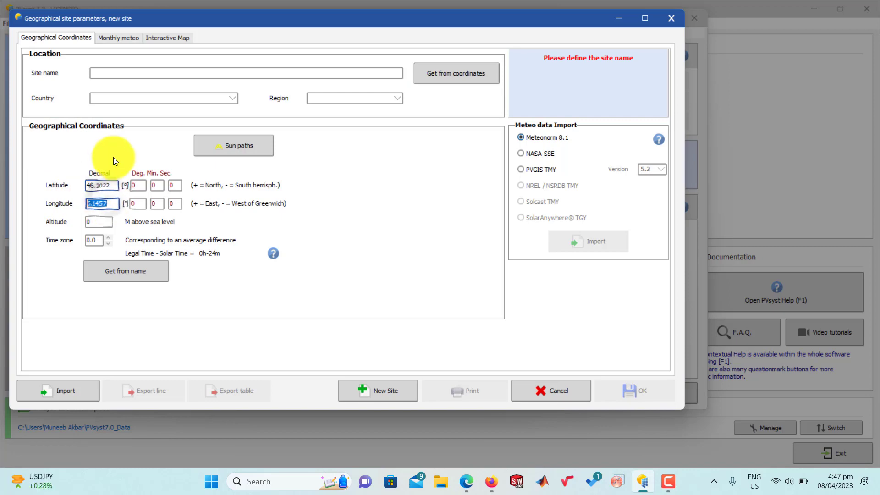
Step: Explore the interactive map from Geneva across to northern Pakistan and India to find the Lahore area
{"action": "left_click", "coordinate": [169, 40]}
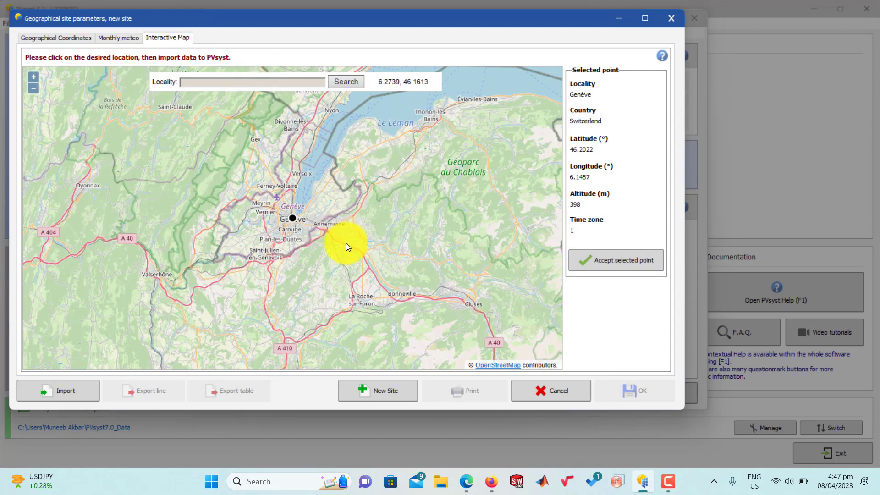
{"action": "scroll", "coordinate": [346, 242], "scroll_direction": "up", "scroll_amount": 1}
{"action": "scroll", "coordinate": [346, 245], "scroll_direction": "down", "scroll_amount": 3}
{"action": "scroll", "coordinate": [367, 259], "scroll_direction": "down", "scroll_amount": 1}
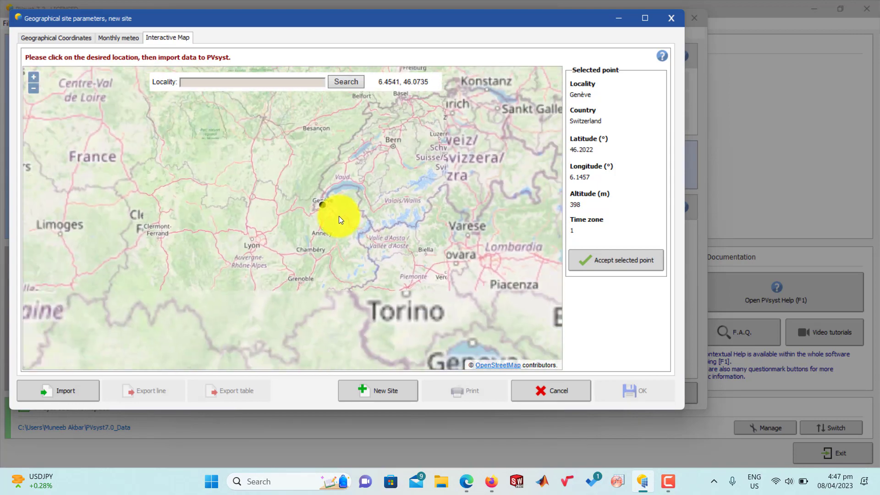
{"action": "scroll", "coordinate": [367, 254], "scroll_direction": "down", "scroll_amount": 3}
{"action": "left_click_drag", "start_coordinate": [390, 266], "coordinate": [194, 157]}
{"action": "scroll", "coordinate": [281, 168], "scroll_direction": "down", "scroll_amount": 4}
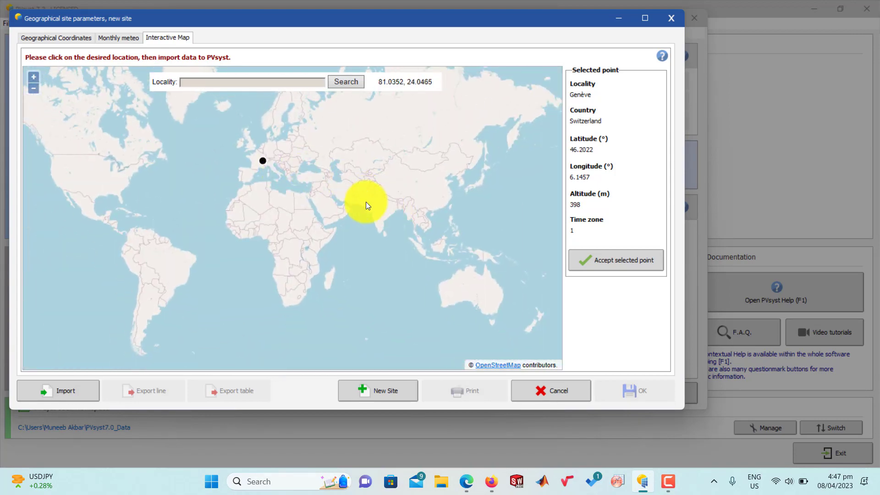
{"action": "scroll", "coordinate": [370, 197], "scroll_direction": "up", "scroll_amount": 5}
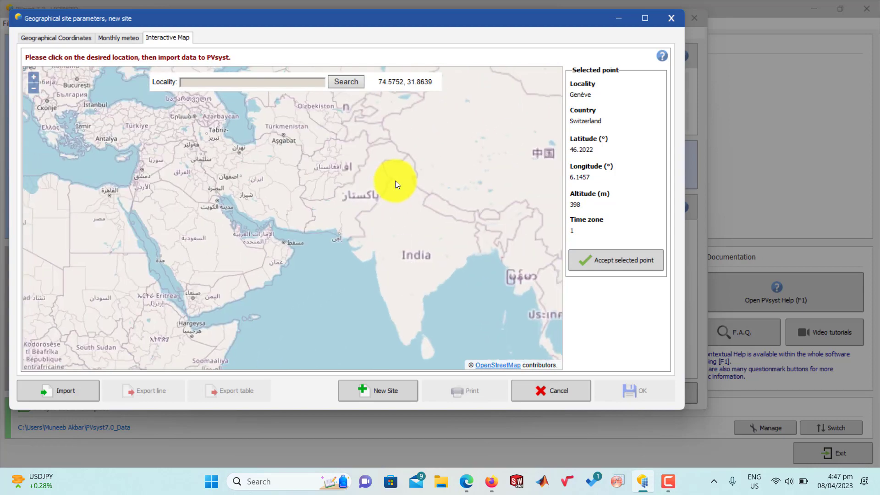
{"action": "scroll", "coordinate": [361, 149], "scroll_direction": "up", "scroll_amount": 1}
{"action": "left_click_drag", "start_coordinate": [277, 121], "coordinate": [275, 260]}
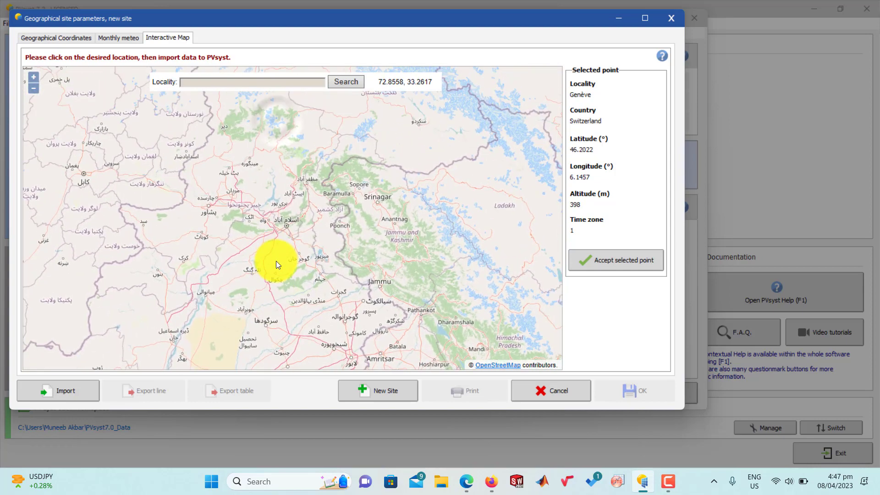
{"action": "scroll", "coordinate": [290, 233], "scroll_direction": "up", "scroll_amount": 3}
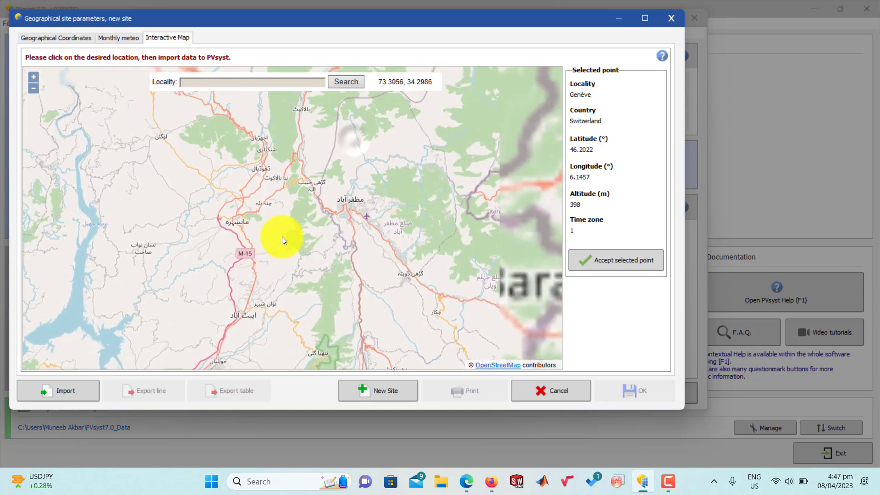
{"action": "scroll", "coordinate": [310, 213], "scroll_direction": "down", "scroll_amount": 1}
{"action": "left_click_drag", "start_coordinate": [334, 172], "coordinate": [322, 224]}
{"action": "scroll", "coordinate": [323, 225], "scroll_direction": "down", "scroll_amount": 1}
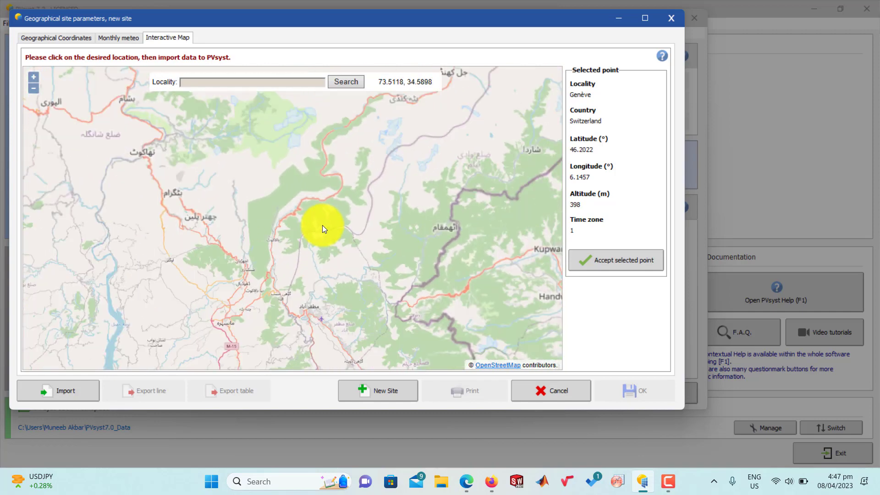
{"action": "scroll", "coordinate": [322, 225], "scroll_direction": "down", "scroll_amount": 2}
Step: Search the map for the locality "railway station lahore" and accept the selected point as the site location
{"action": "type", "text": "railway statio"}
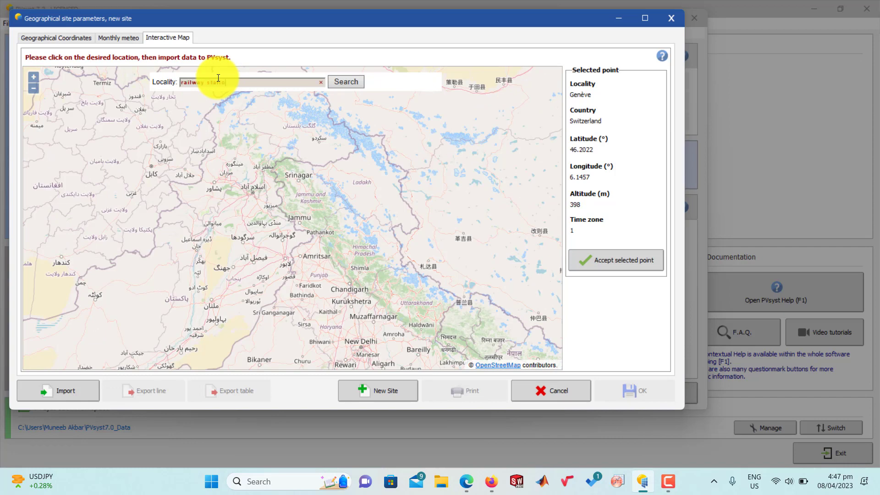
{"action": "type", "text": "n lahore"}
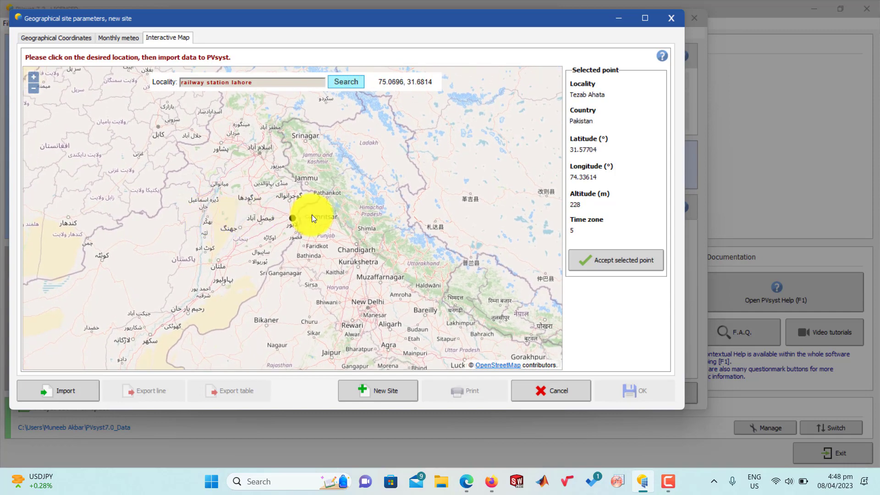
{"action": "scroll", "coordinate": [305, 222], "scroll_direction": "down", "scroll_amount": 3}
{"action": "scroll", "coordinate": [295, 225], "scroll_direction": "up", "scroll_amount": 5}
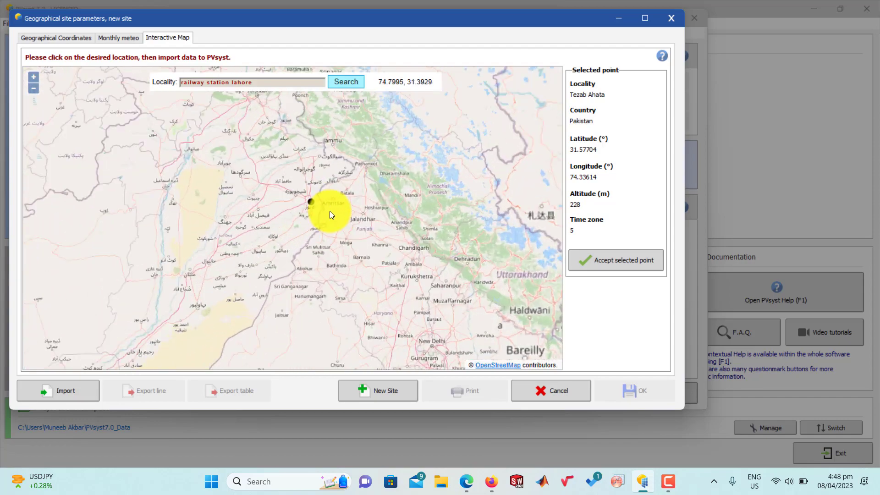
{"action": "scroll", "coordinate": [426, 271], "scroll_direction": "up", "scroll_amount": 5}
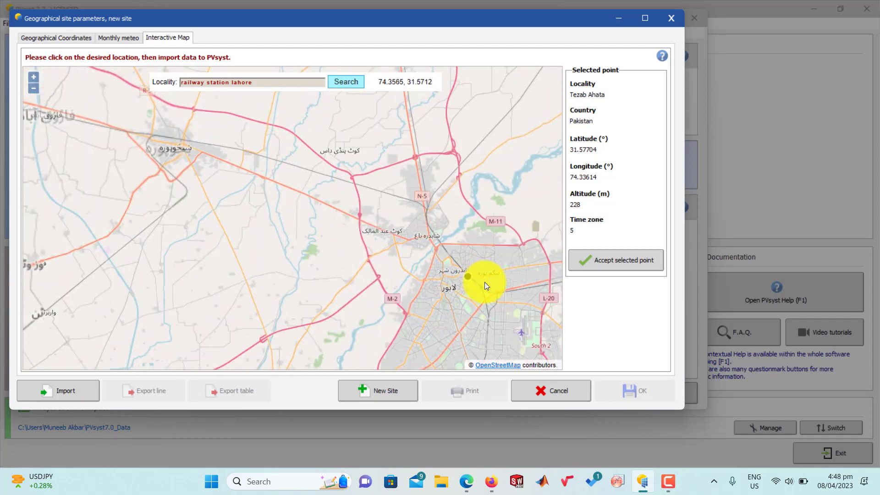
{"action": "scroll", "coordinate": [357, 248], "scroll_direction": "up", "scroll_amount": 5}
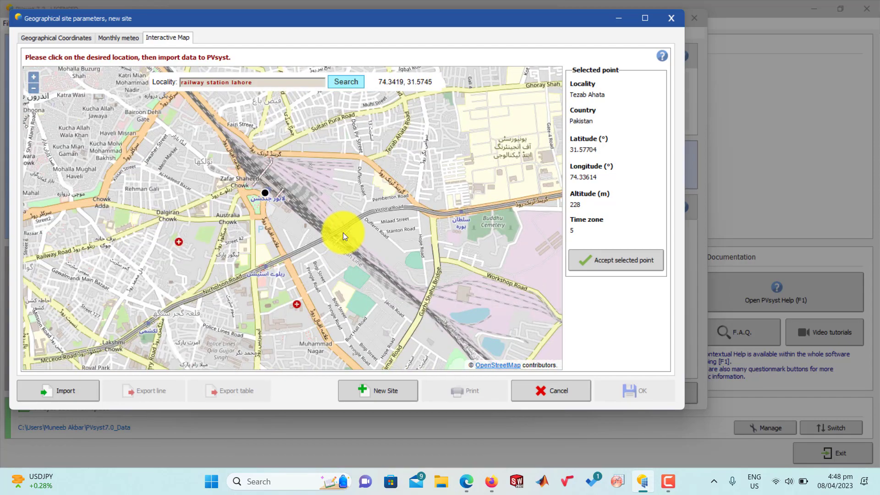
{"action": "left_click_drag", "start_coordinate": [131, 125], "coordinate": [284, 223]}
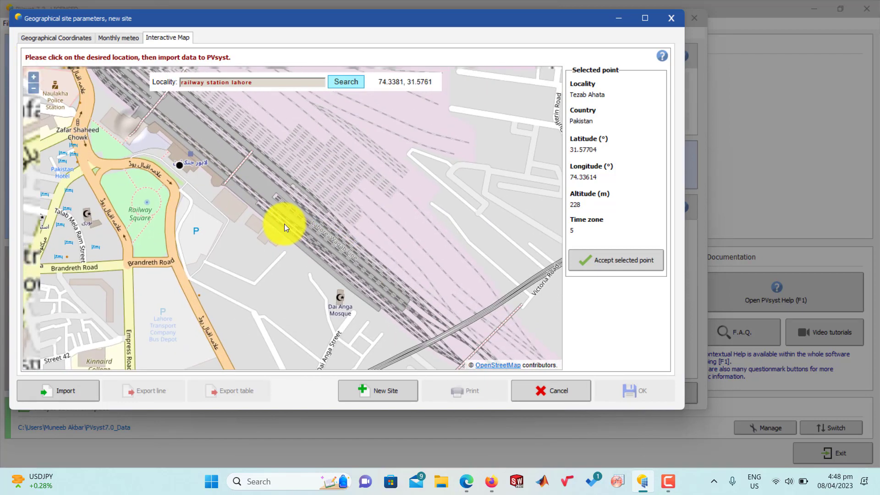
{"action": "scroll", "coordinate": [172, 159], "scroll_direction": "up", "scroll_amount": 2}
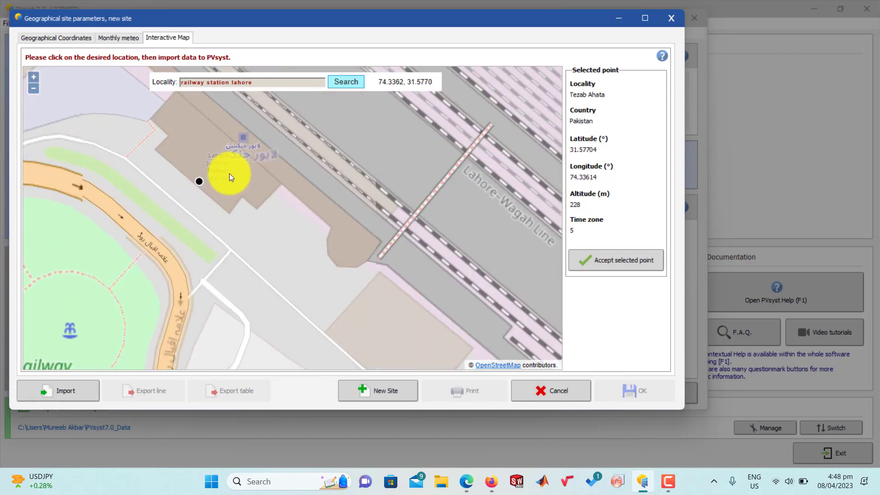
{"action": "left_click", "coordinate": [612, 262]}
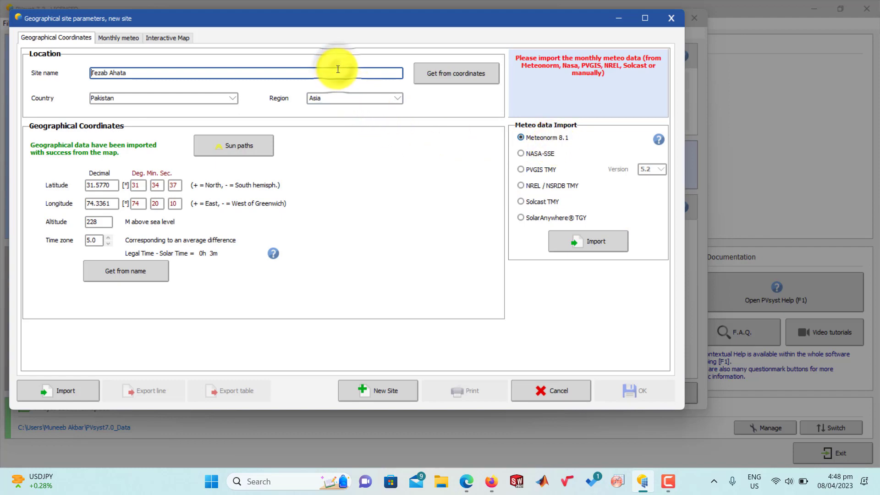
Step: Rename the site as Lahore
{"action": "left_click_drag", "start_coordinate": [337, 71], "coordinate": [92, 81]}
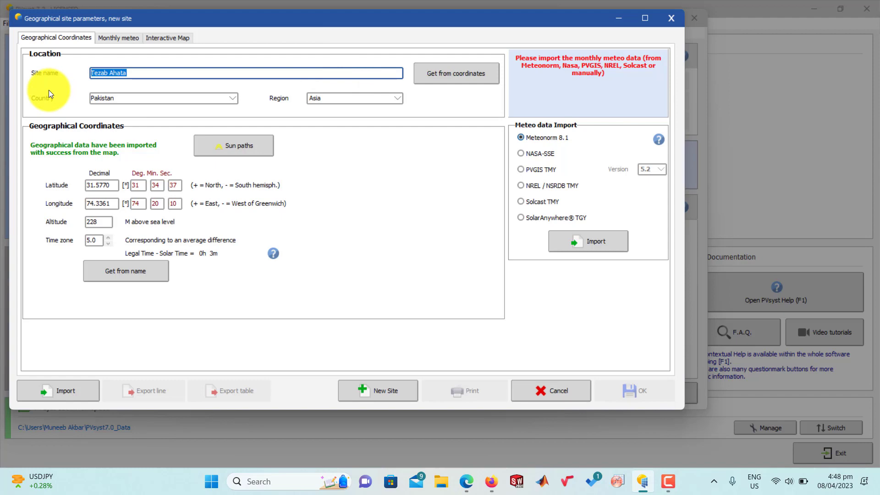
{"action": "type", "text": "Lahore"}
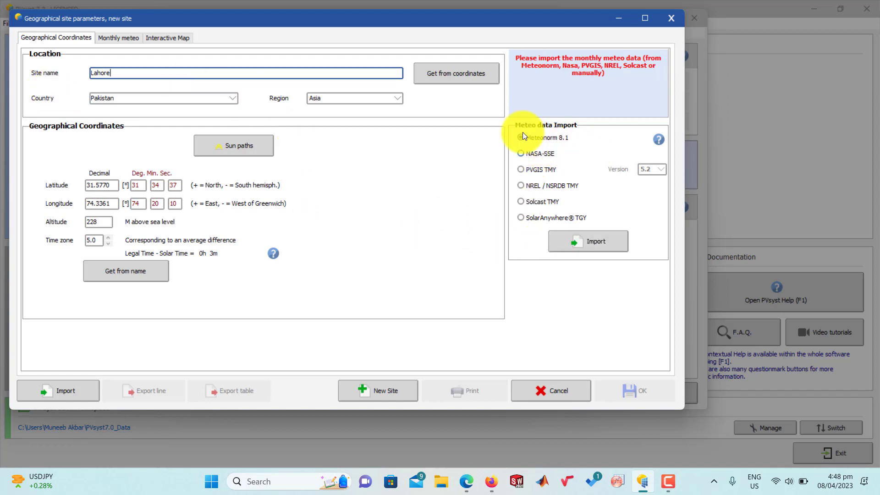
Step: Import the site's monthly meteo data from Meteonorm 8.1 and set the irradiation units to W/m²
{"action": "left_click", "coordinate": [584, 246]}
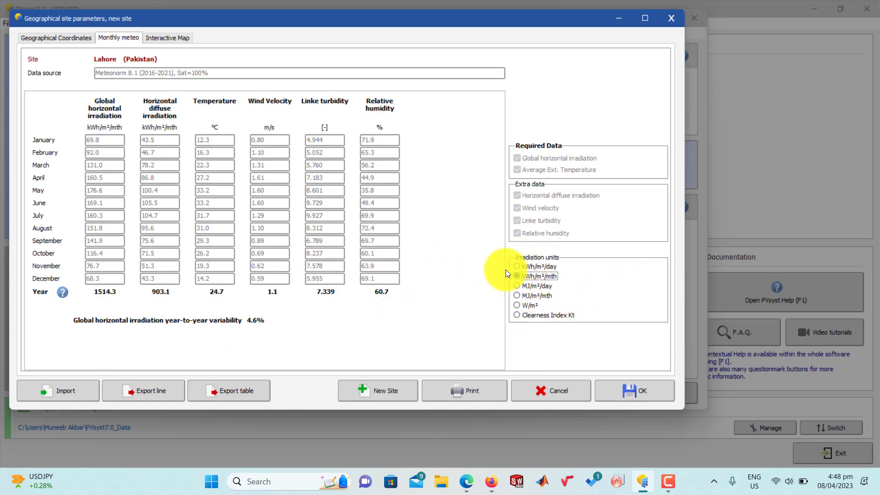
{"action": "left_click", "coordinate": [517, 310]}
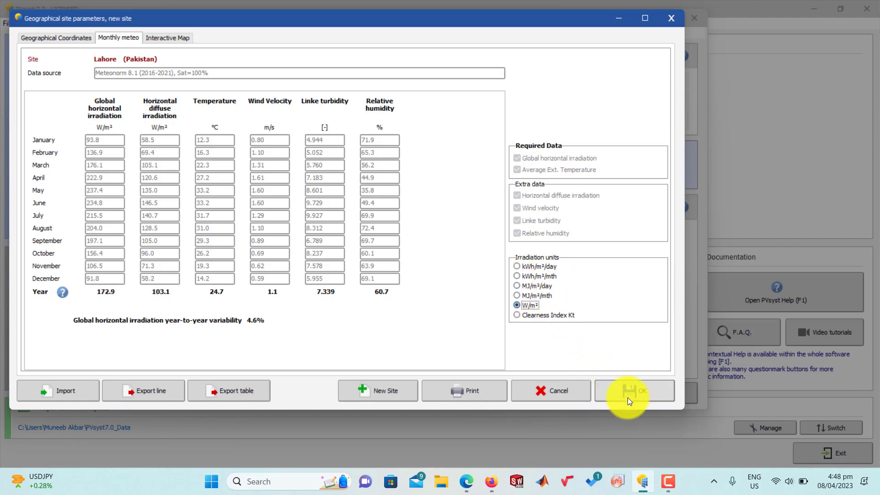
Step: Save the geographical site file as Lahore_MN81
{"action": "left_click", "coordinate": [611, 392]}
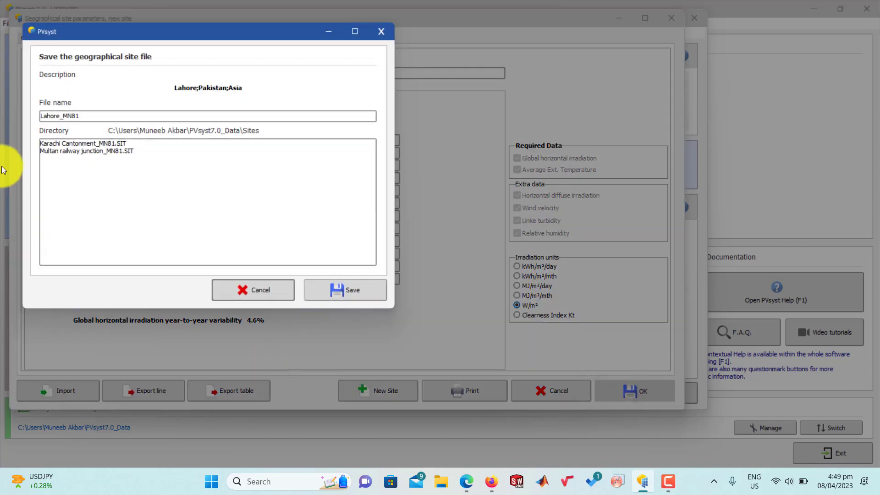
{"action": "left_click", "coordinate": [347, 292]}
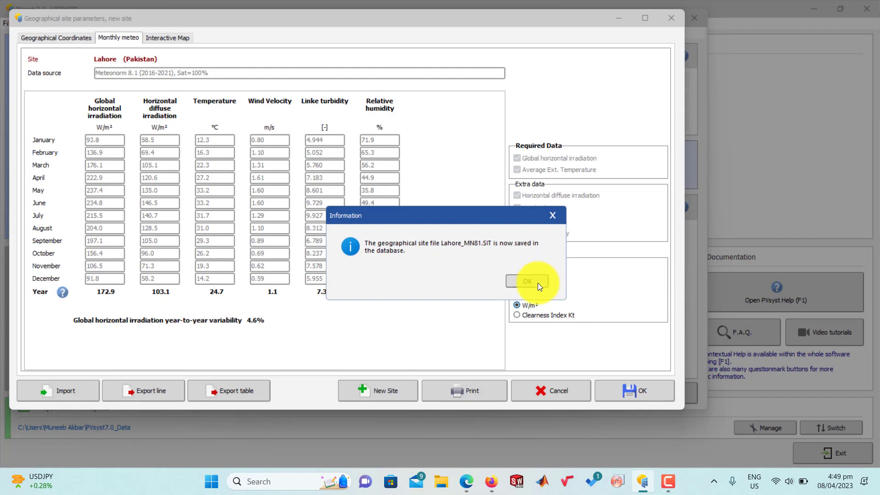
{"action": "left_click", "coordinate": [527, 281]}
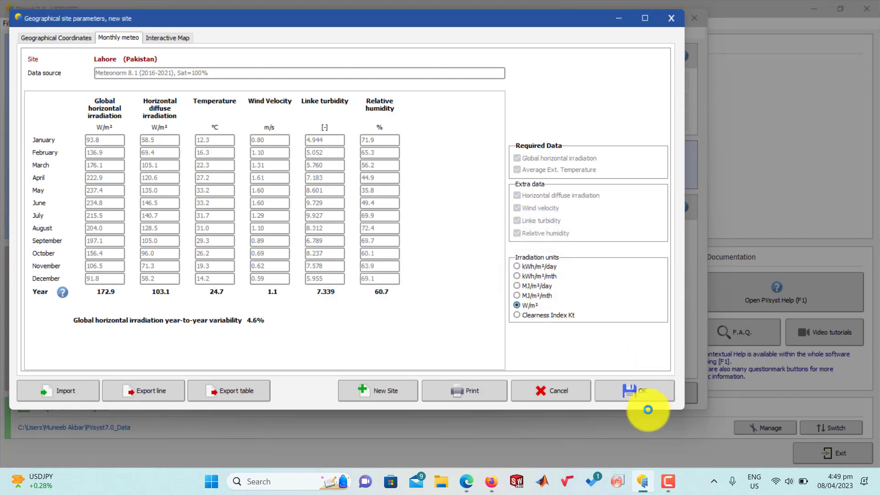
Step: Save the generated synthetic hourly meteo file for Lahore and return to the project
{"action": "left_click", "coordinate": [641, 397]}
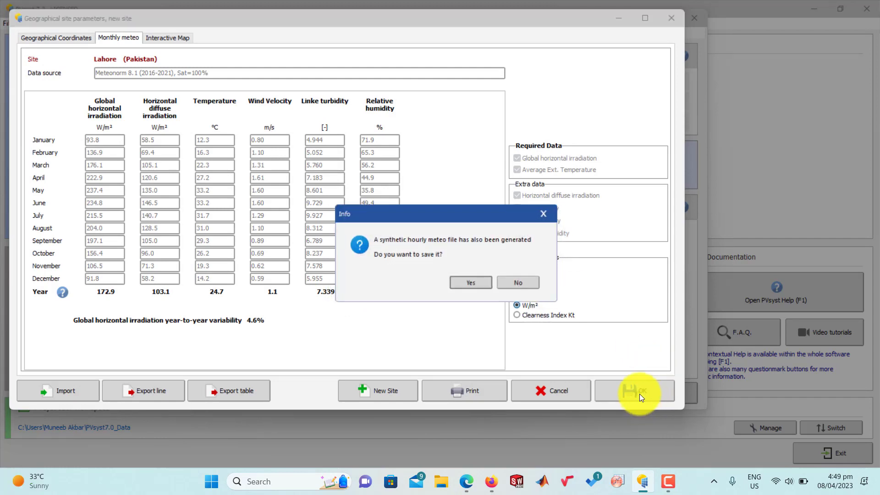
{"action": "left_click", "coordinate": [470, 283]}
{"action": "left_click", "coordinate": [360, 296]}
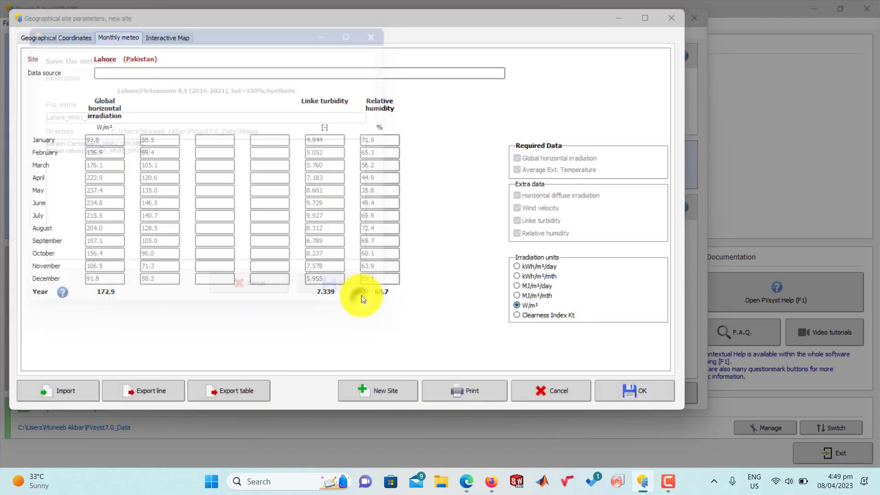
{"action": "left_click", "coordinate": [653, 393]}
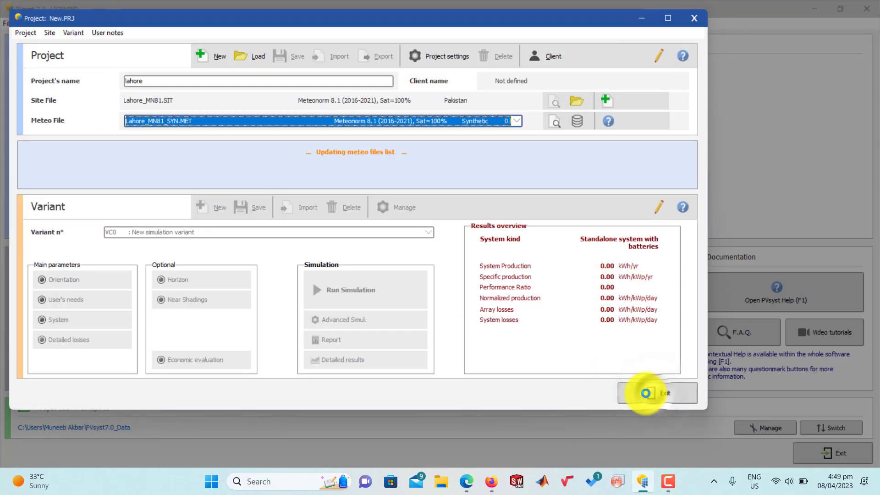
{"action": "left_click", "coordinate": [487, 278]}
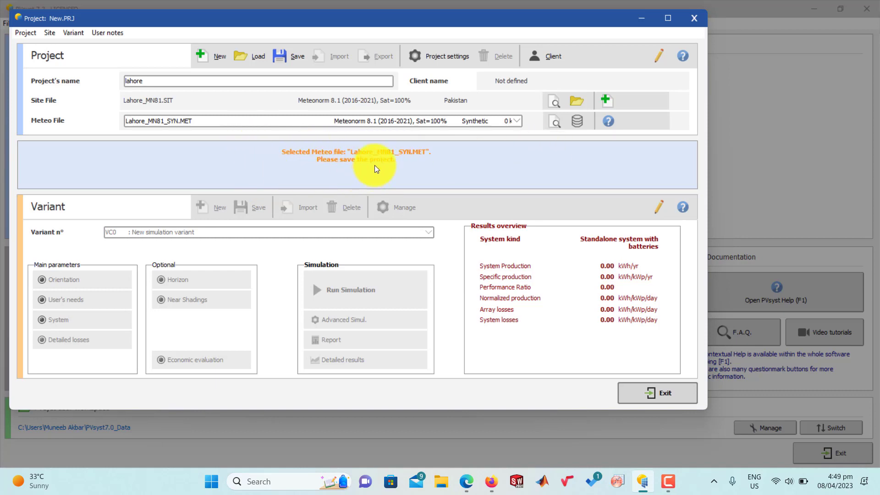
Step: Save the project with the description lahore and the file name lahore_Project
{"action": "left_click", "coordinate": [298, 57]}
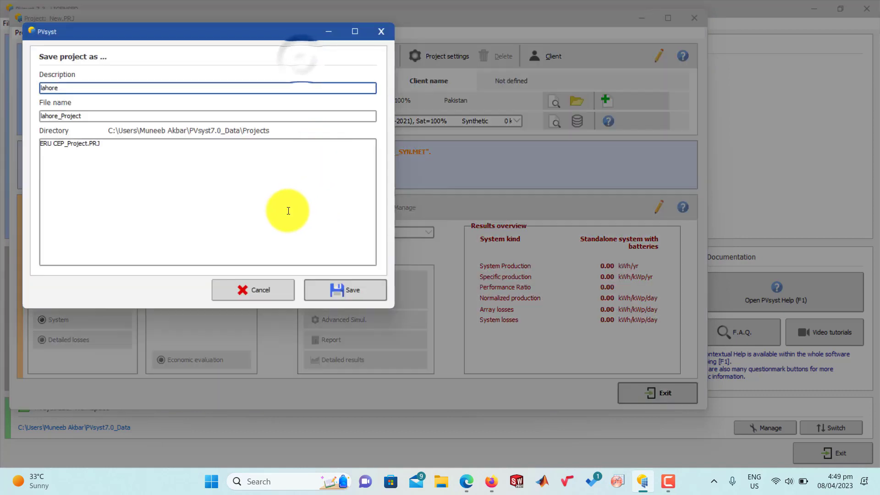
{"action": "left_click", "coordinate": [372, 289]}
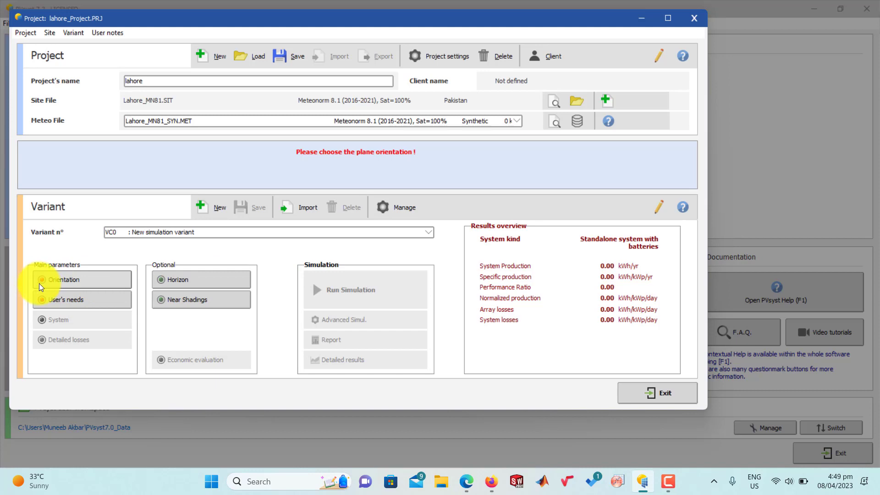
Step: Set the fixed plane tilt to 35° with optimization for yearly irradiation yield, and save the variant
{"action": "left_click", "coordinate": [91, 272]}
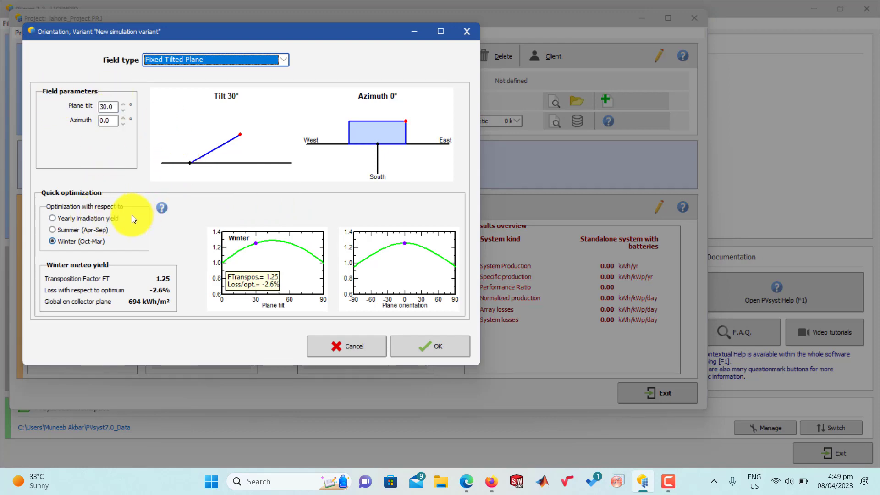
{"action": "left_click", "coordinate": [71, 218]}
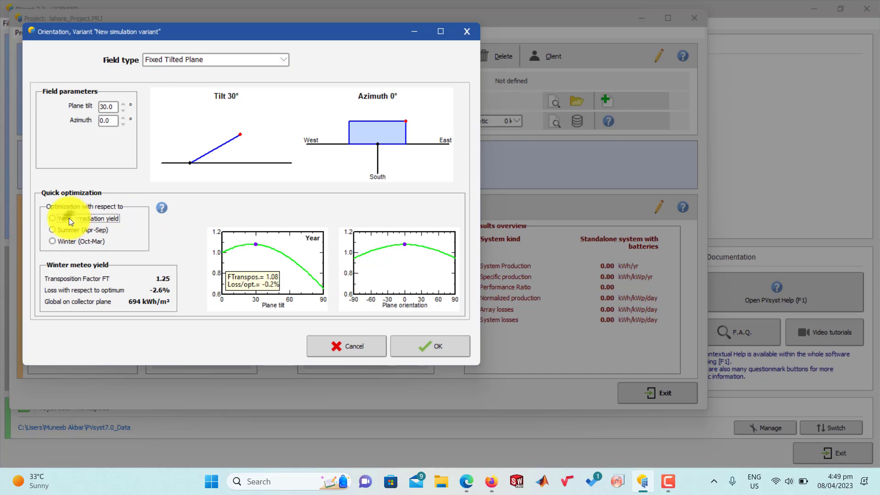
{"action": "double_click", "coordinate": [109, 107]}
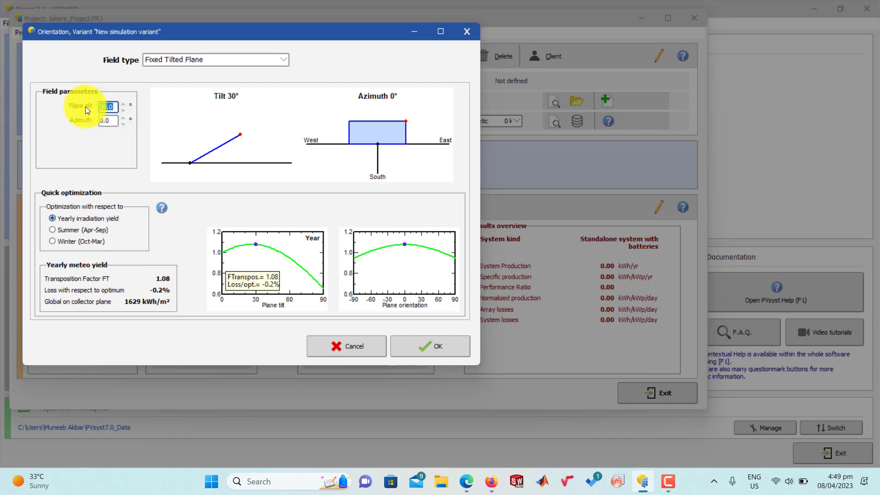
{"action": "type", "text": "35"}
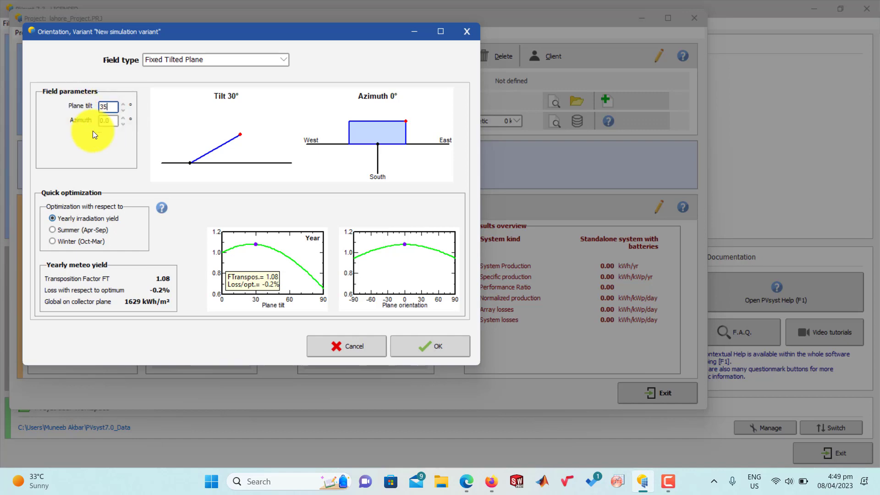
{"action": "key", "text": "Tab"}
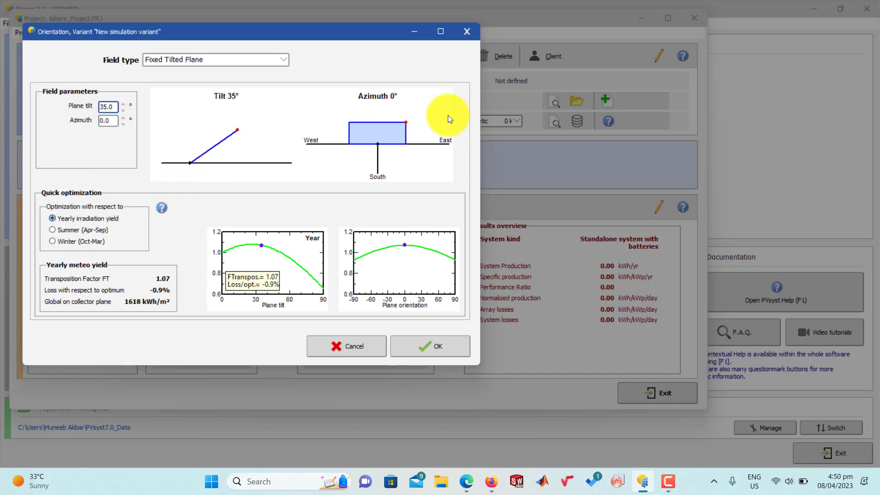
{"action": "left_click", "coordinate": [428, 345]}
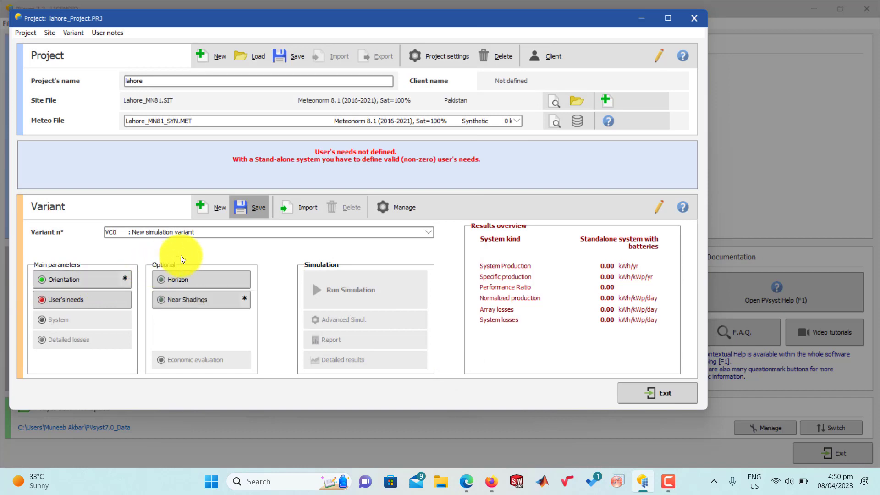
{"action": "left_click", "coordinate": [252, 212]}
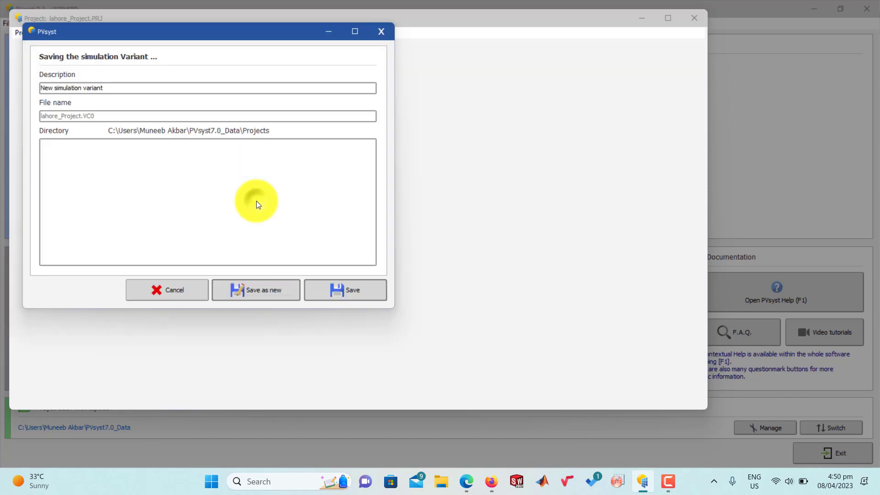
{"action": "left_click", "coordinate": [356, 292]}
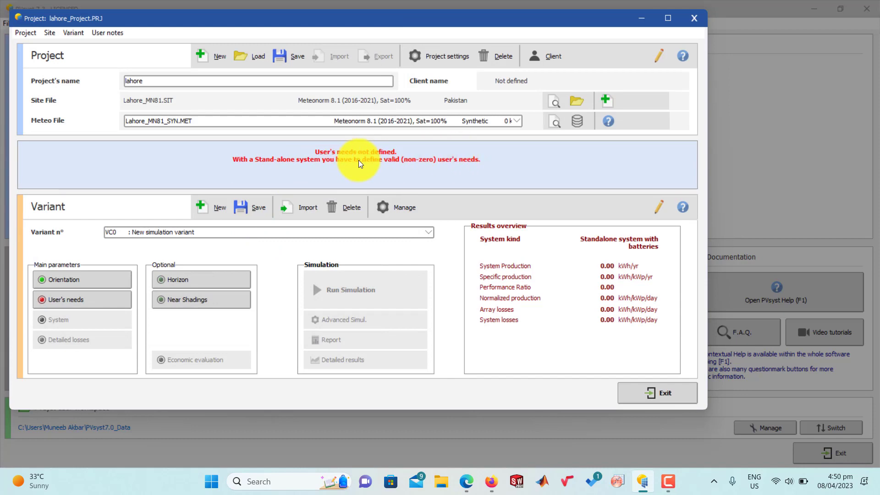
Step: Add one appliance named Air conditioner with a power of 4000 W to the daily household consumptions
{"action": "left_click", "coordinate": [49, 302]}
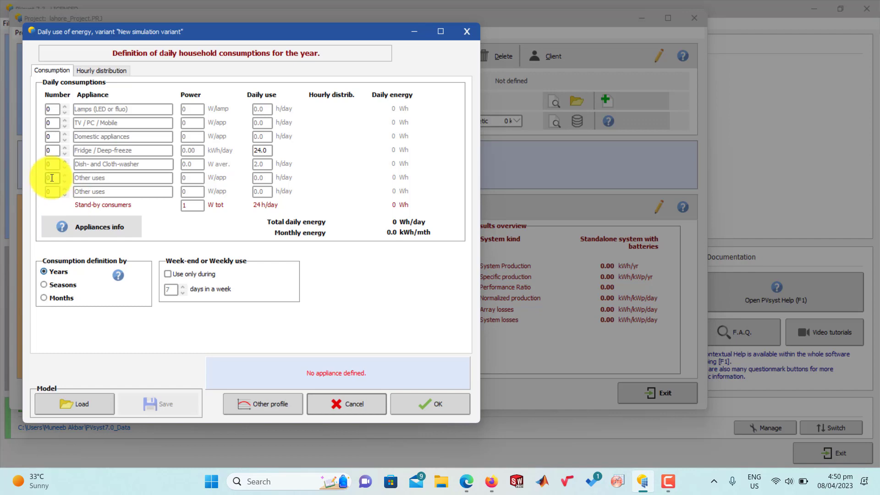
{"action": "left_click_drag", "start_coordinate": [55, 178], "coordinate": [39, 178]}
{"action": "type", "text": "1"}
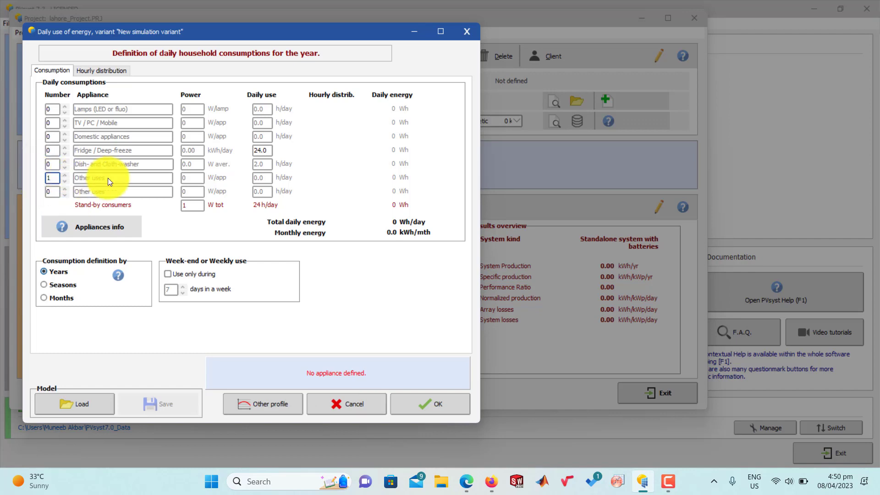
{"action": "left_click", "coordinate": [112, 178]}
{"action": "left_click_drag", "start_coordinate": [118, 177], "coordinate": [59, 178]}
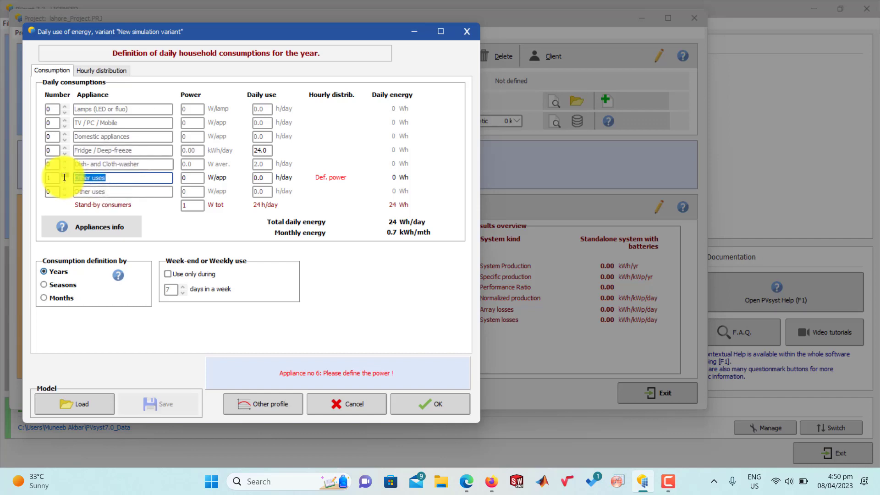
{"action": "type", "text": "Air conditioner"}
{"action": "left_click", "coordinate": [187, 178]}
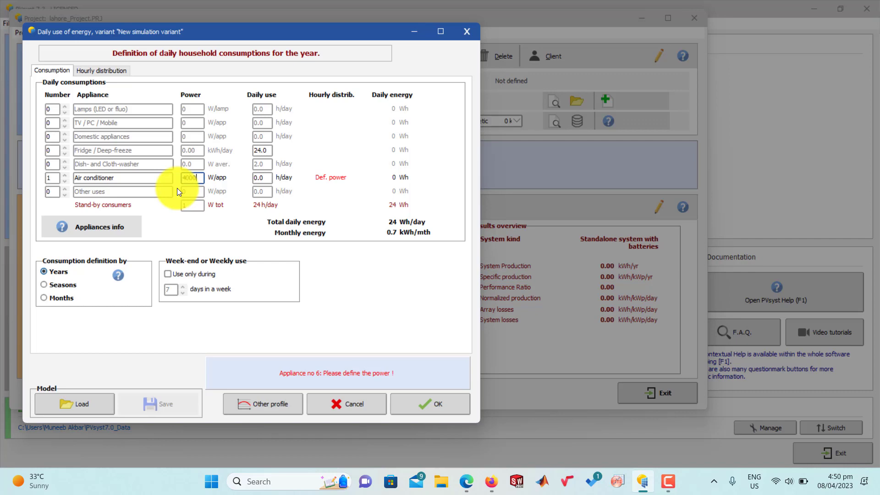
{"action": "left_click", "coordinate": [193, 180]}
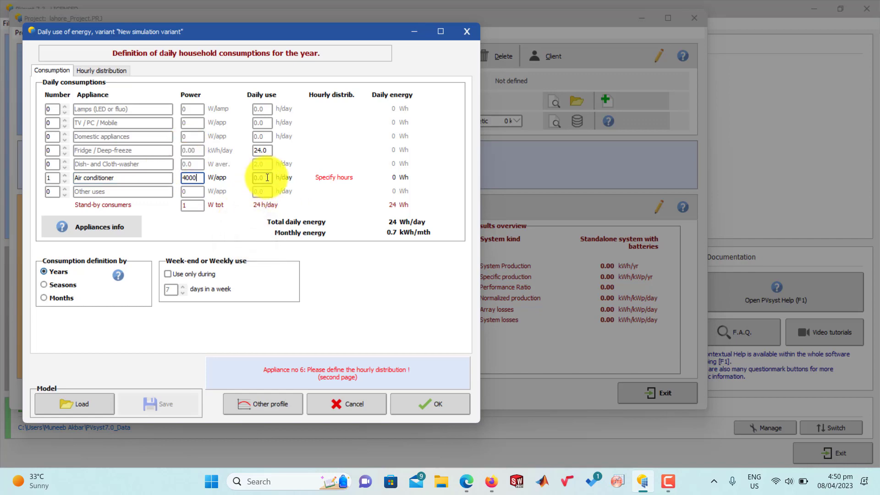
Step: Define the air conditioner's hourly distribution as continuous daytime use from 7H to 18H
{"action": "left_click", "coordinate": [97, 73]}
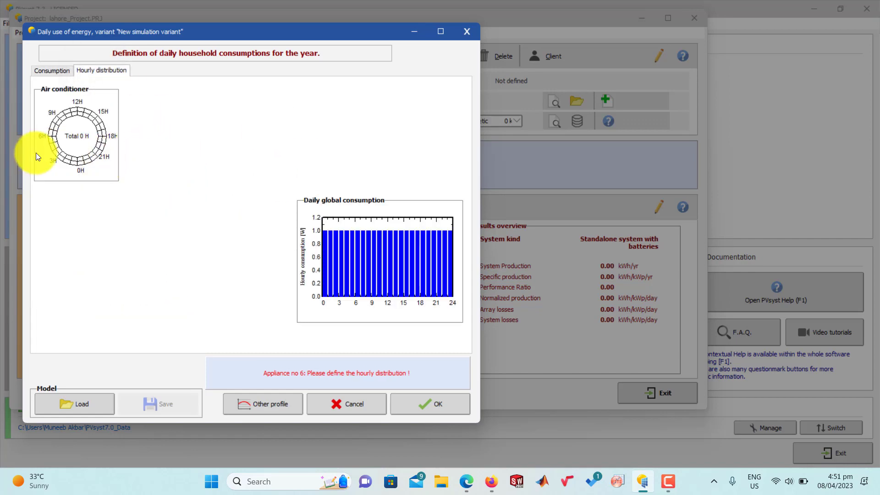
{"action": "left_click", "coordinate": [52, 126]}
{"action": "left_click", "coordinate": [57, 128]}
{"action": "left_click", "coordinate": [58, 122]}
{"action": "mouse_move", "coordinate": [64, 116]}
{"action": "left_mouse_down"}
{"action": "mouse_move", "coordinate": [85, 116]}
{"action": "mouse_move", "coordinate": [71, 112]}
{"action": "left_mouse_up"}
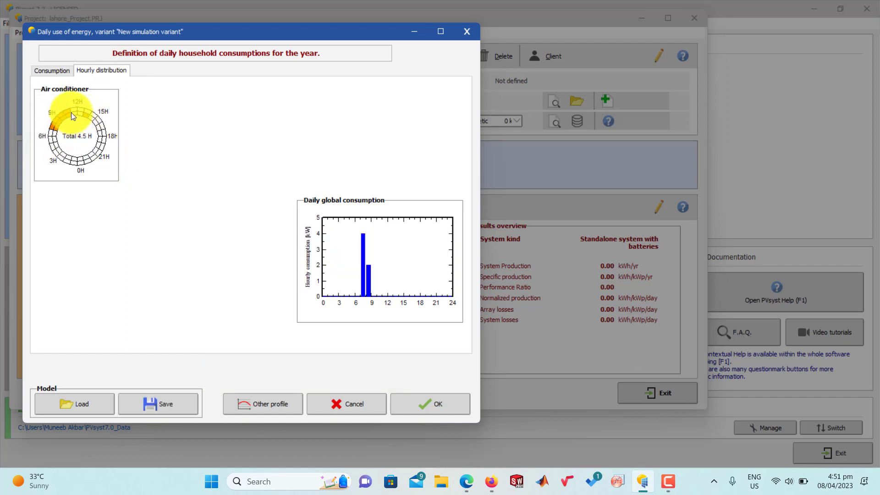
{"action": "left_click", "coordinate": [100, 134]}
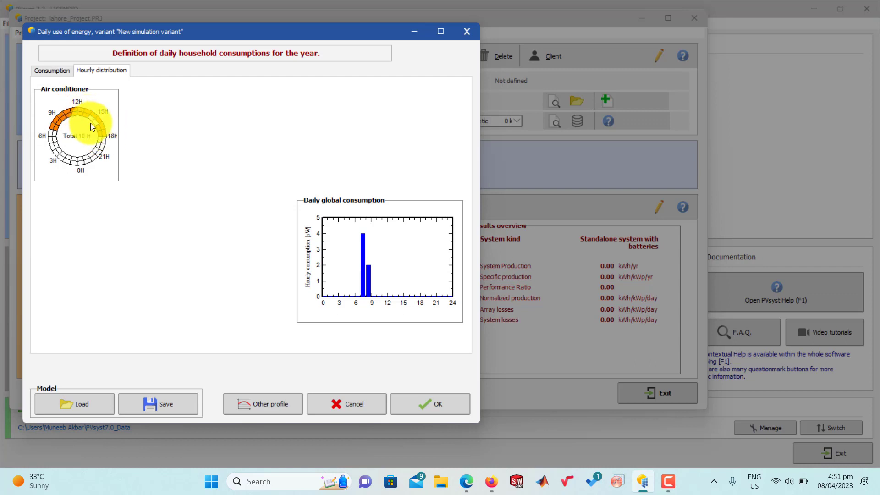
{"action": "left_click", "coordinate": [92, 126]}
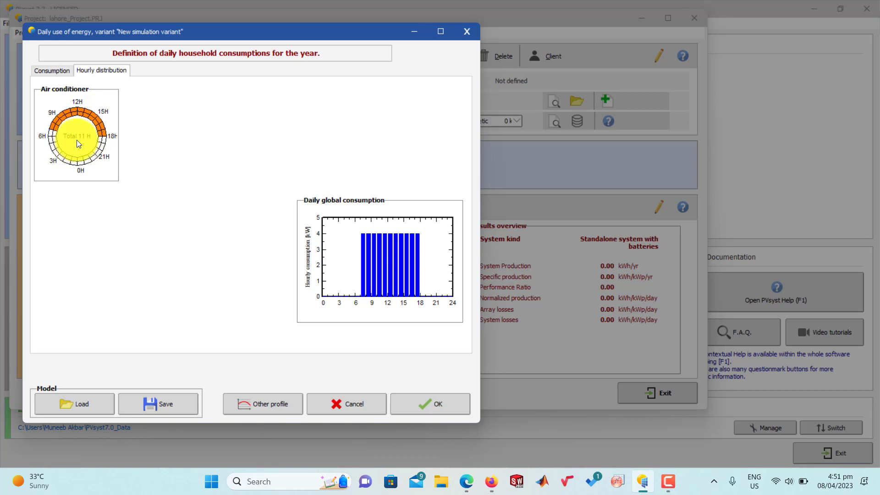
Step: Shorten the air conditioner's hourly distribution to 10 hours, running from 7H to 17H
{"action": "left_click", "coordinate": [101, 130]}
{"action": "left_click", "coordinate": [103, 126]}
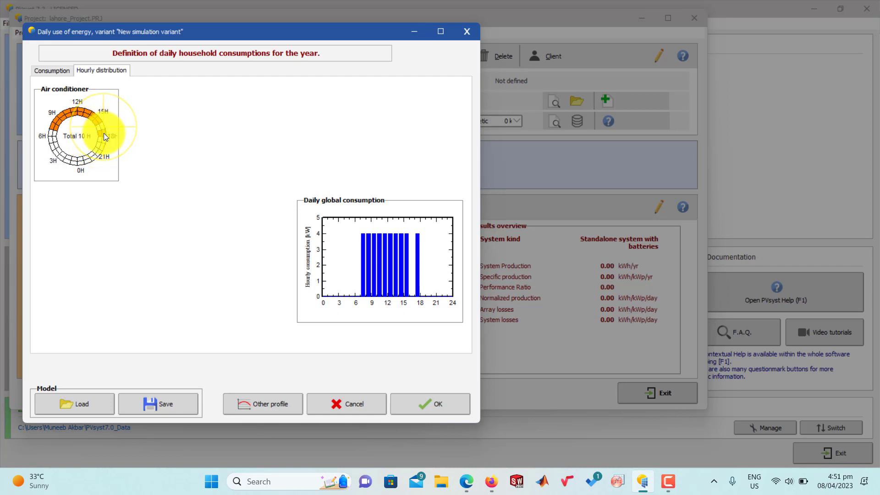
{"action": "left_click", "coordinate": [104, 134]}
{"action": "left_click", "coordinate": [100, 134]}
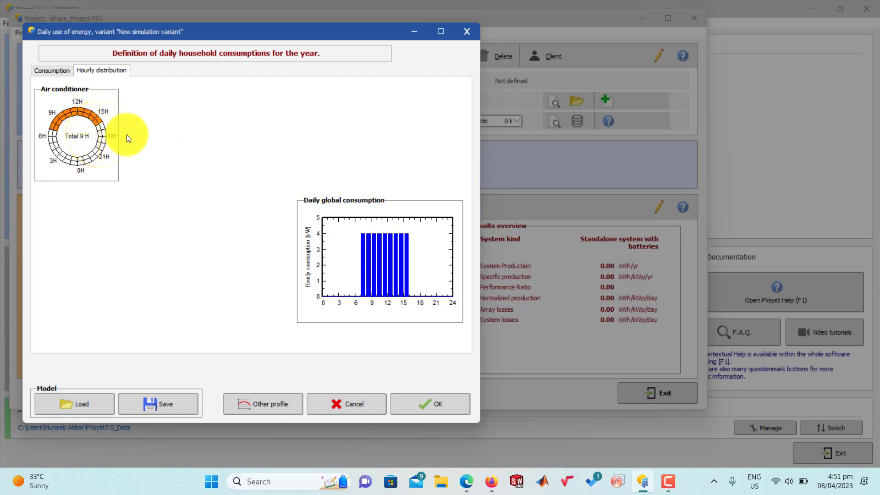
{"action": "left_click", "coordinate": [102, 123]}
{"action": "left_click", "coordinate": [99, 129]}
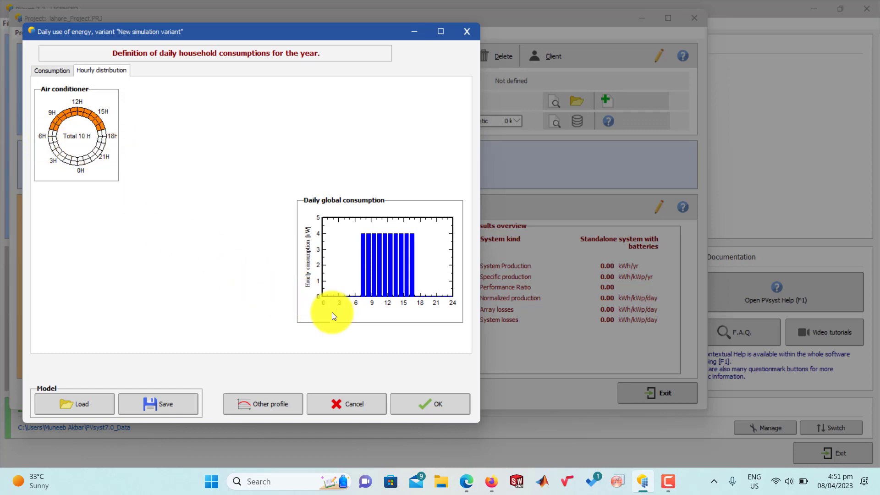
Step: Check the air conditioner's entry in the consumption table, accept the user's needs and save the variant
{"action": "left_click", "coordinate": [50, 72]}
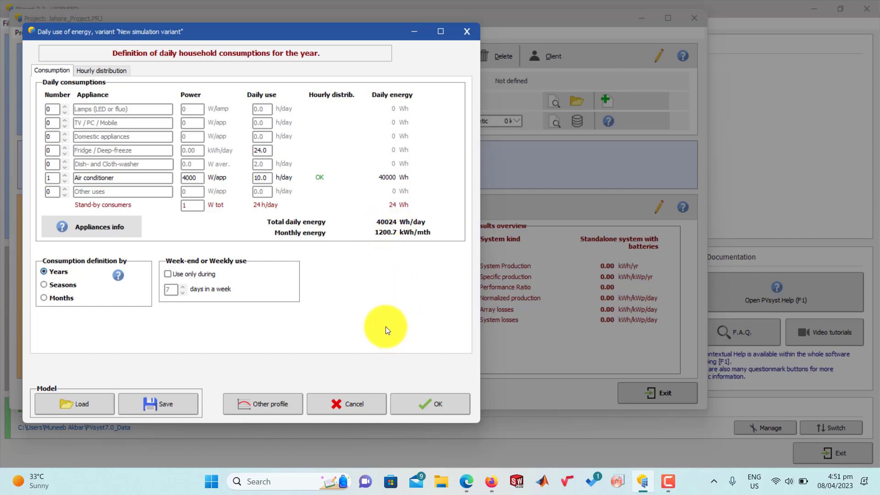
{"action": "left_click", "coordinate": [423, 402]}
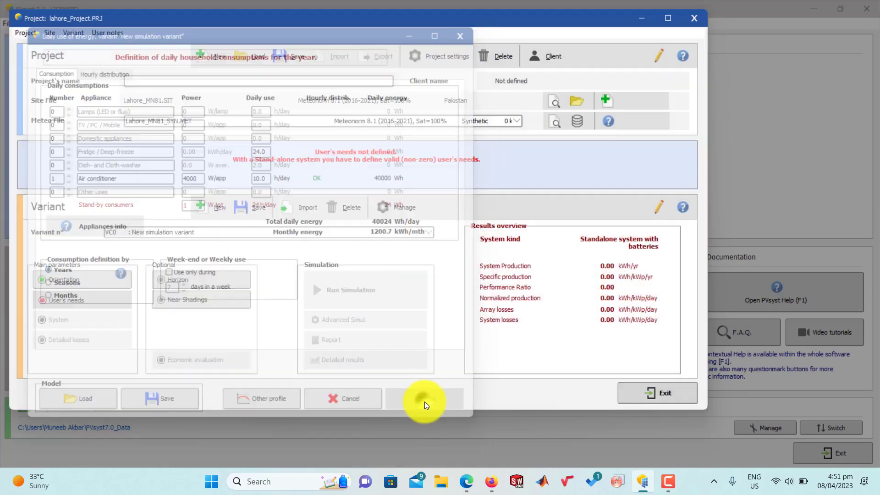
{"action": "left_click", "coordinate": [250, 213]}
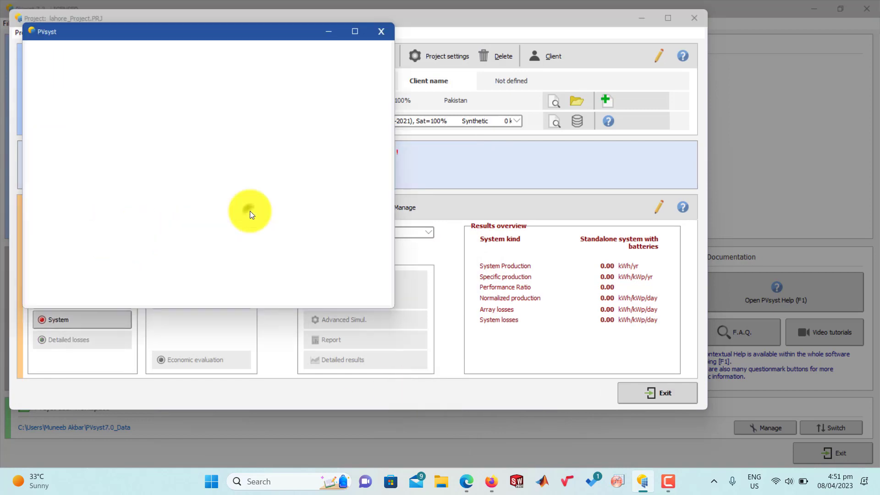
{"action": "left_click", "coordinate": [334, 291]}
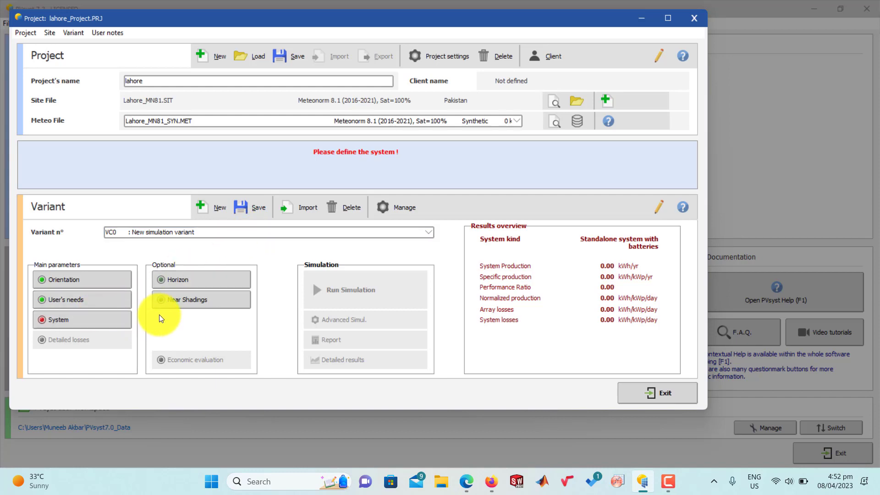
Step: Set the stand-alone system's requested autonomy to 1 day and the battery voltage to 12 V
{"action": "left_click", "coordinate": [72, 320]}
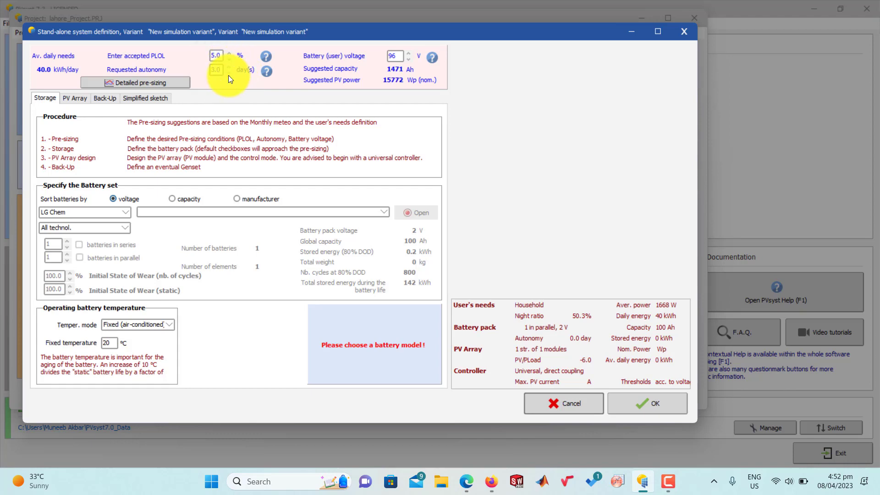
{"action": "left_click", "coordinate": [228, 73]}
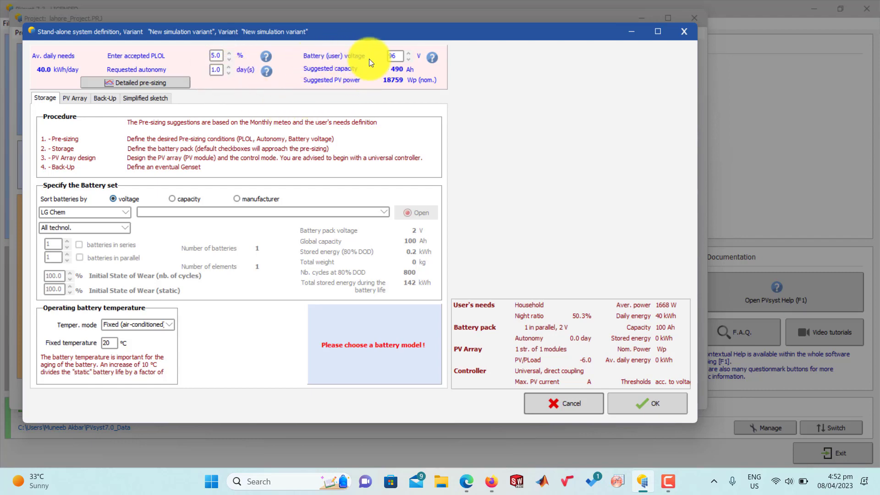
{"action": "double_click", "coordinate": [394, 57]}
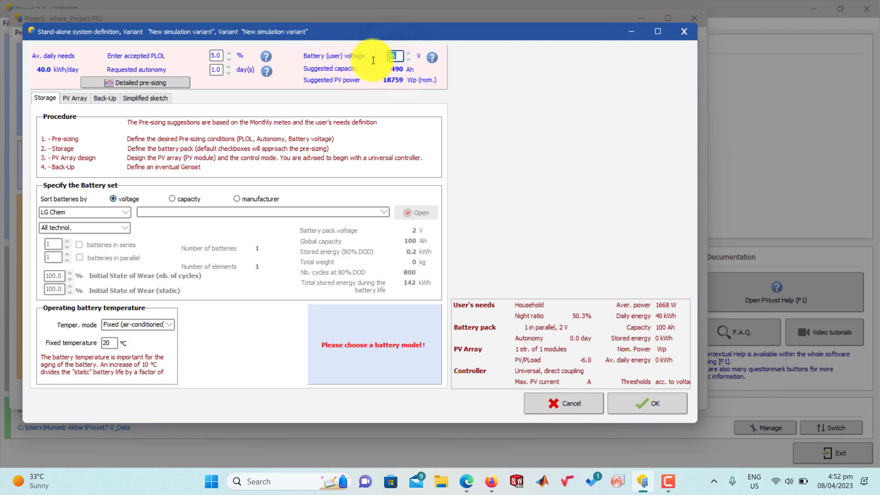
{"action": "type", "text": "12"}
{"action": "left_click", "coordinate": [407, 96]}
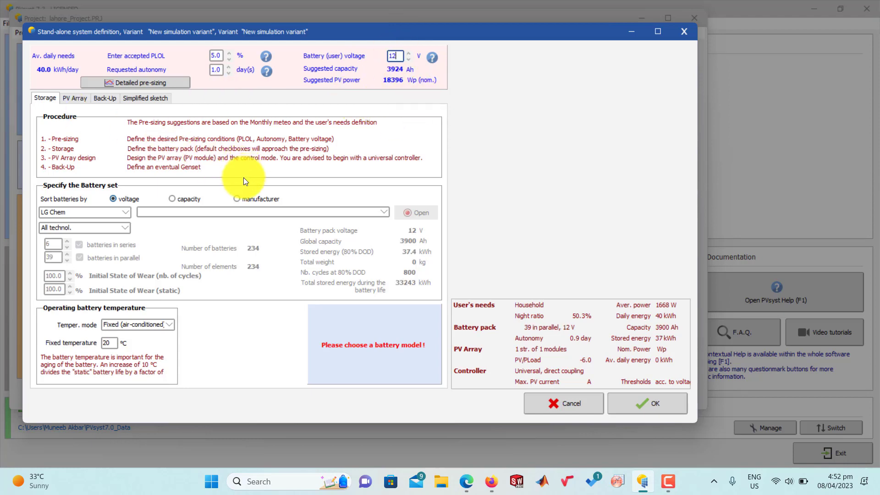
{"action": "left_click", "coordinate": [216, 211]}
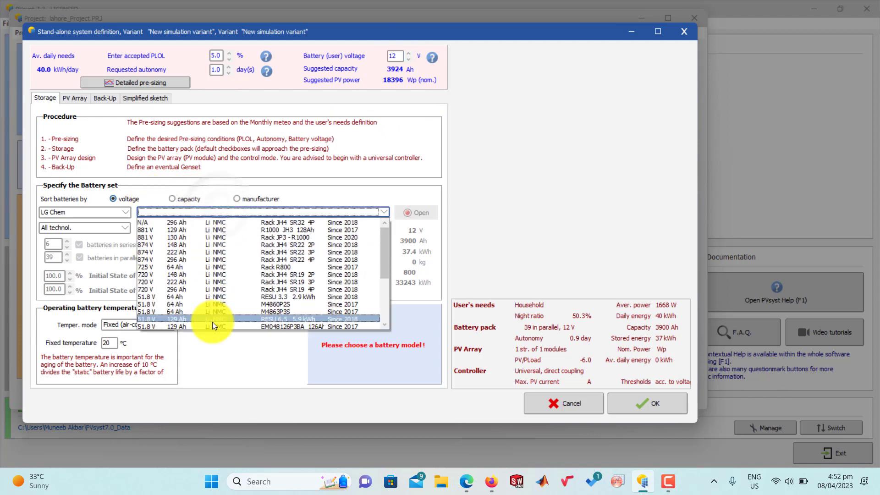
{"action": "scroll", "coordinate": [220, 261], "scroll_direction": "down", "scroll_amount": 4}
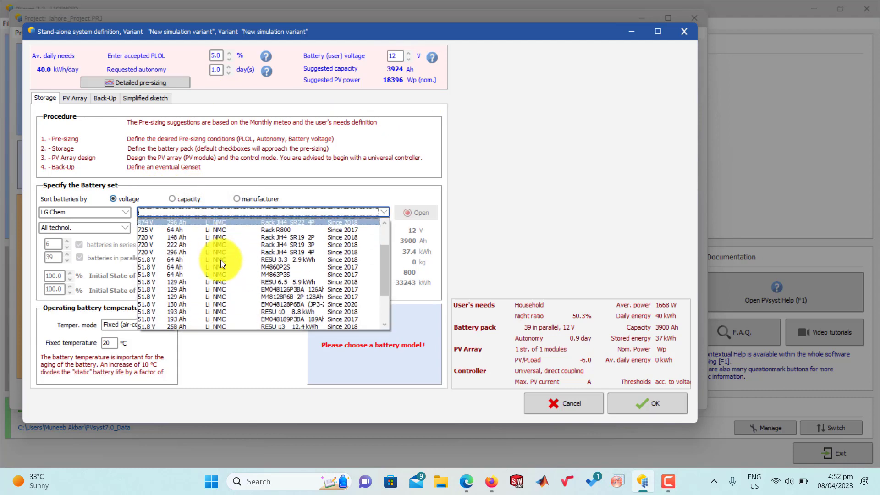
{"action": "scroll", "coordinate": [218, 262], "scroll_direction": "down", "scroll_amount": 1}
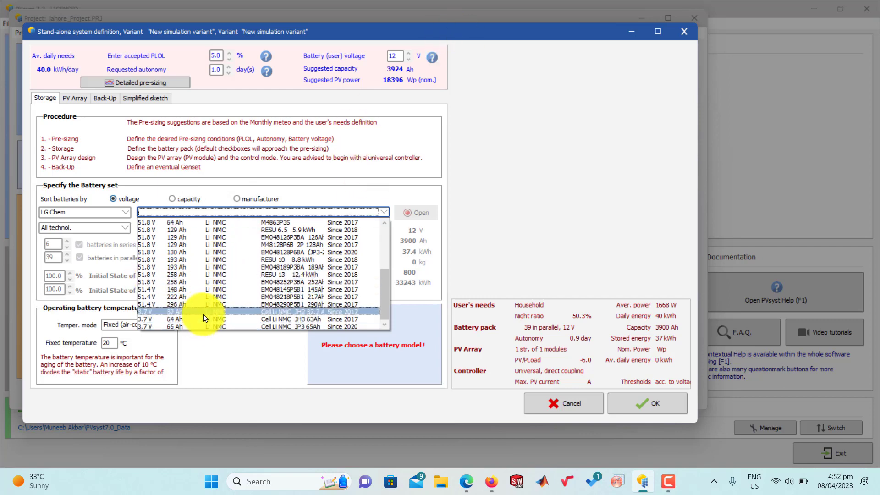
{"action": "scroll", "coordinate": [203, 316], "scroll_direction": "up", "scroll_amount": 1}
{"action": "scroll", "coordinate": [203, 316], "scroll_direction": "up", "scroll_amount": 3}
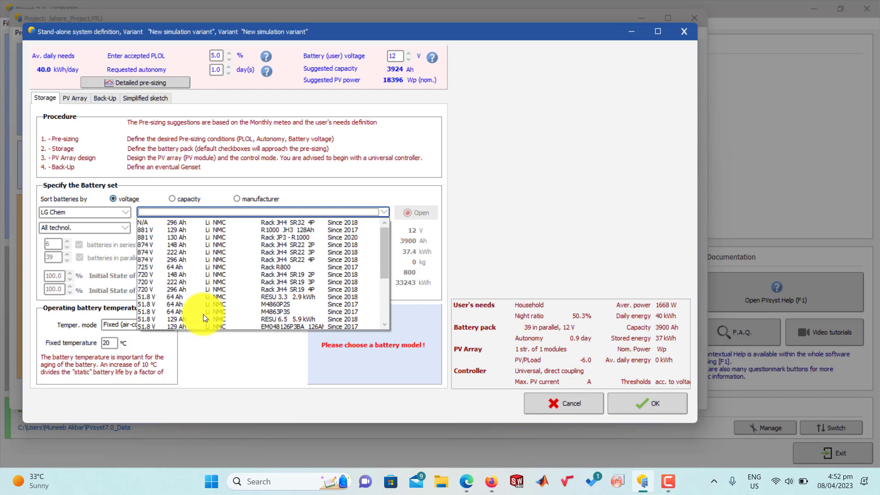
{"action": "left_click", "coordinate": [186, 185]}
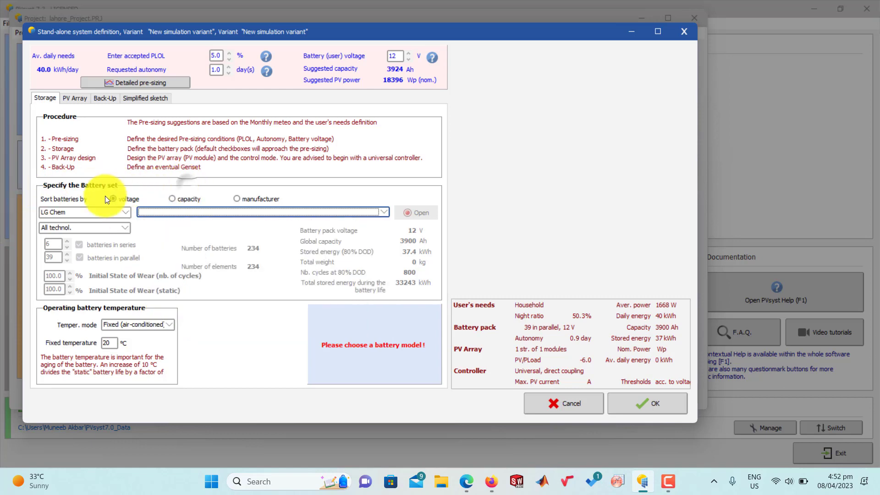
Step: Widen the battery selection from a single manufacturer to all manufacturers
{"action": "left_click", "coordinate": [113, 213]}
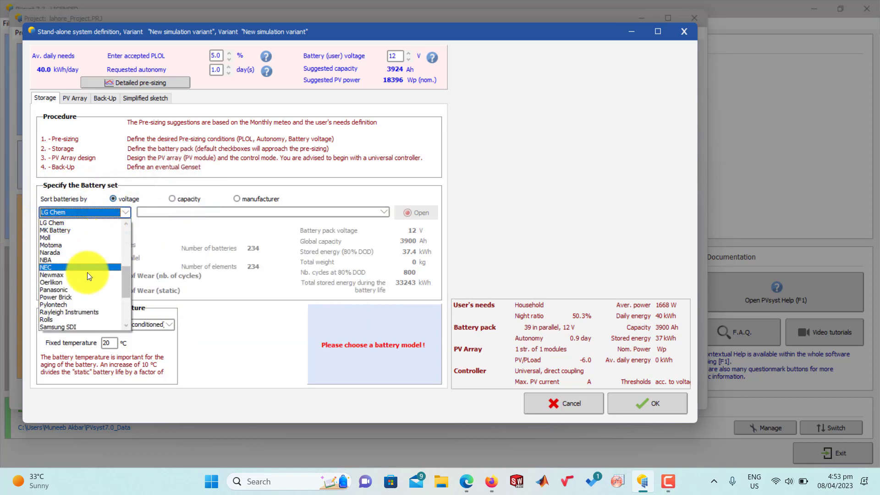
{"action": "scroll", "coordinate": [87, 272], "scroll_direction": "up", "scroll_amount": 6}
{"action": "scroll", "coordinate": [88, 272], "scroll_direction": "up", "scroll_amount": 1}
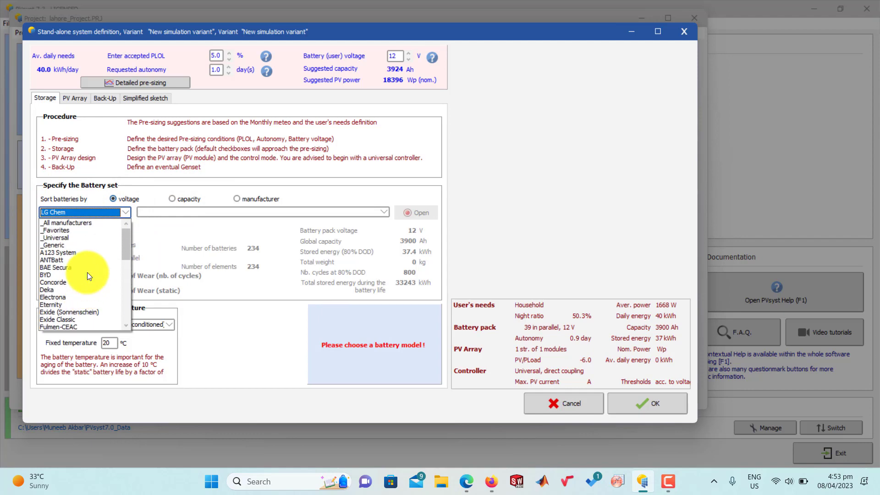
{"action": "left_click", "coordinate": [73, 224]}
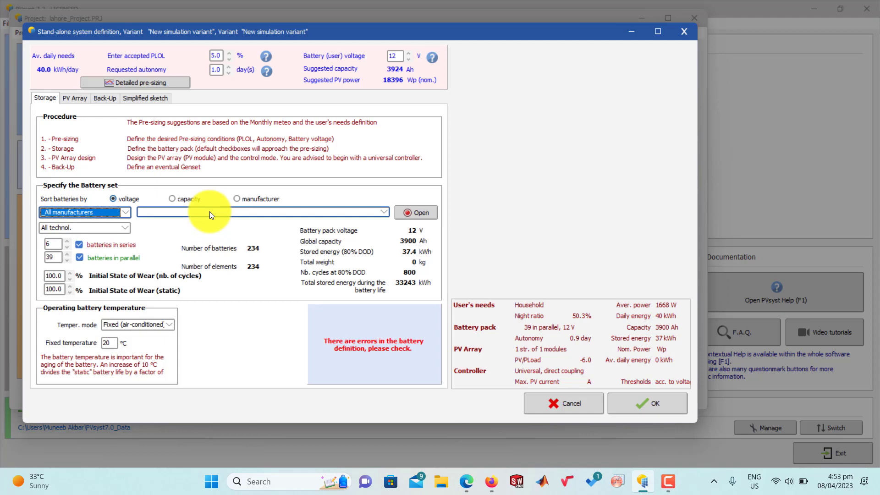
Step: Choose the generic 12.8 V, 103 Ah Li-Ion LFP battery module for the storage
{"action": "left_click", "coordinate": [209, 212]}
{"action": "scroll", "coordinate": [204, 243], "scroll_direction": "down", "scroll_amount": 1}
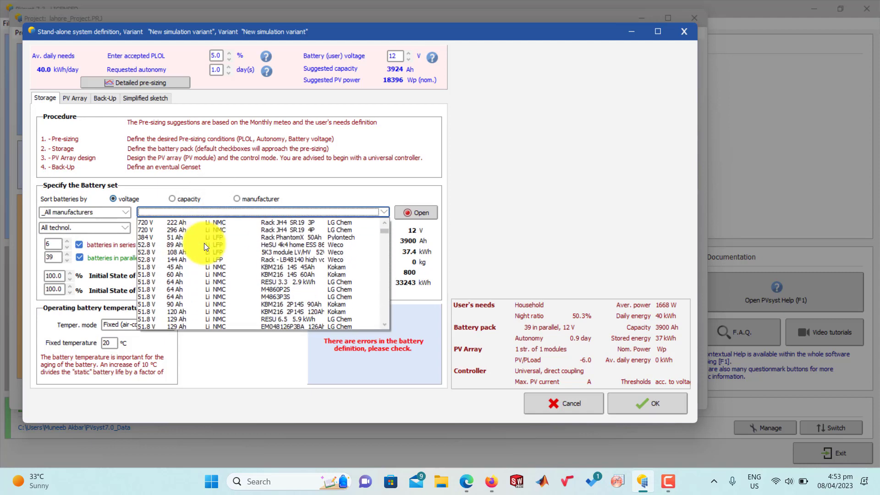
{"action": "scroll", "coordinate": [205, 245], "scroll_direction": "down", "scroll_amount": 10}
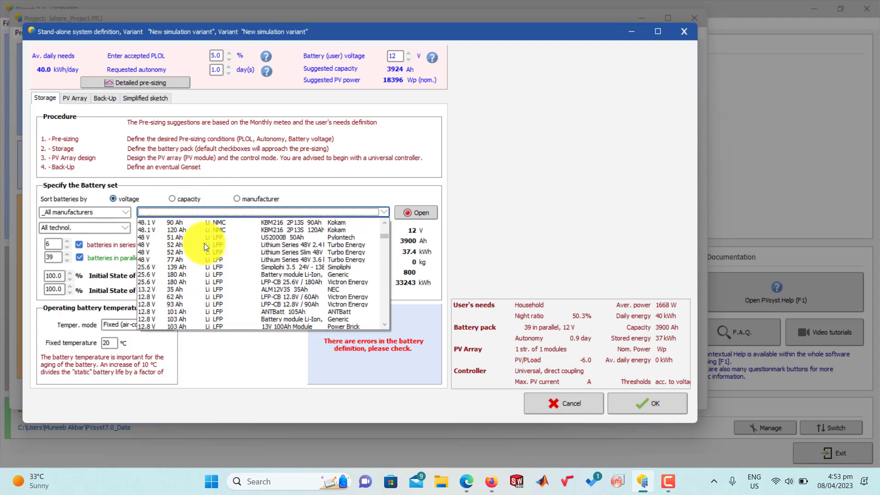
{"action": "scroll", "coordinate": [205, 242], "scroll_direction": "down", "scroll_amount": 3}
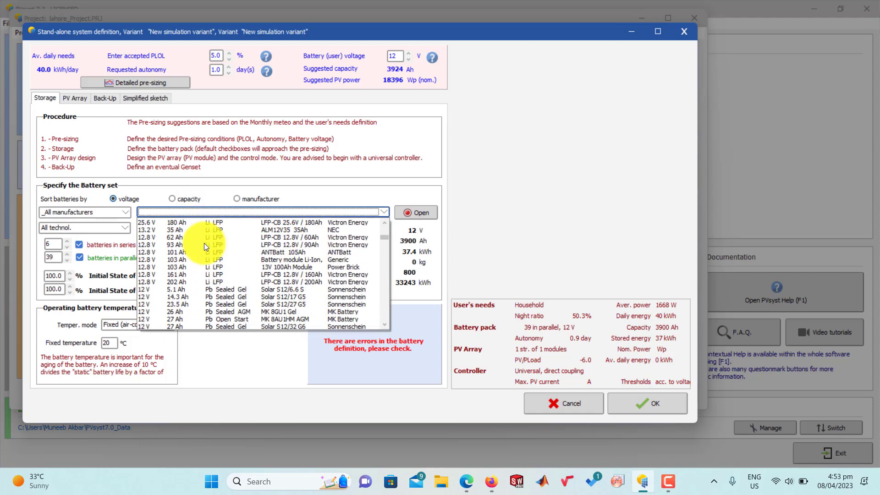
{"action": "left_click", "coordinate": [142, 258]}
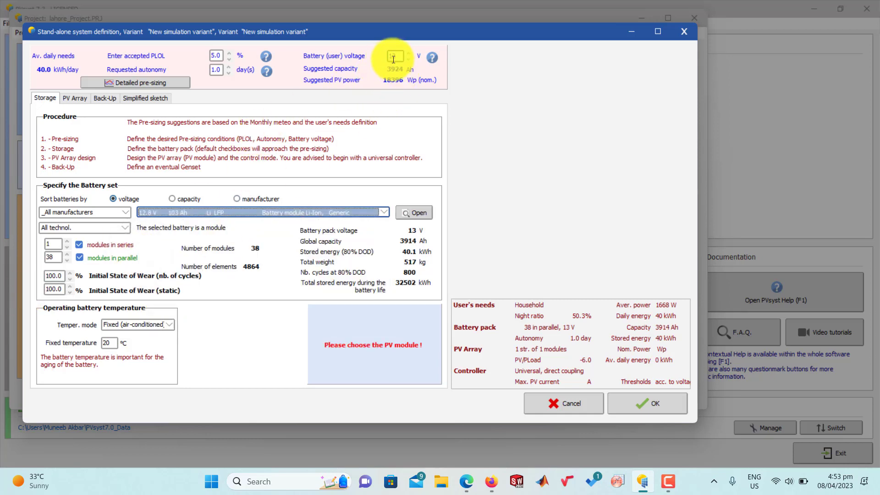
Step: Replace the generic battery with the BYD B-Box PRO 7.5 model, 51.2 V and 156 Ah
{"action": "left_click", "coordinate": [246, 210]}
{"action": "scroll", "coordinate": [174, 266], "scroll_direction": "up", "scroll_amount": 2}
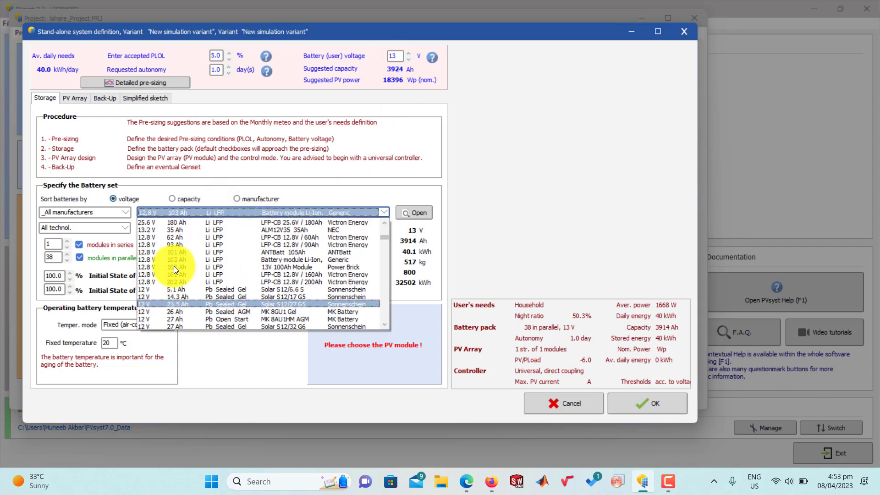
{"action": "scroll", "coordinate": [174, 267], "scroll_direction": "up", "scroll_amount": 1}
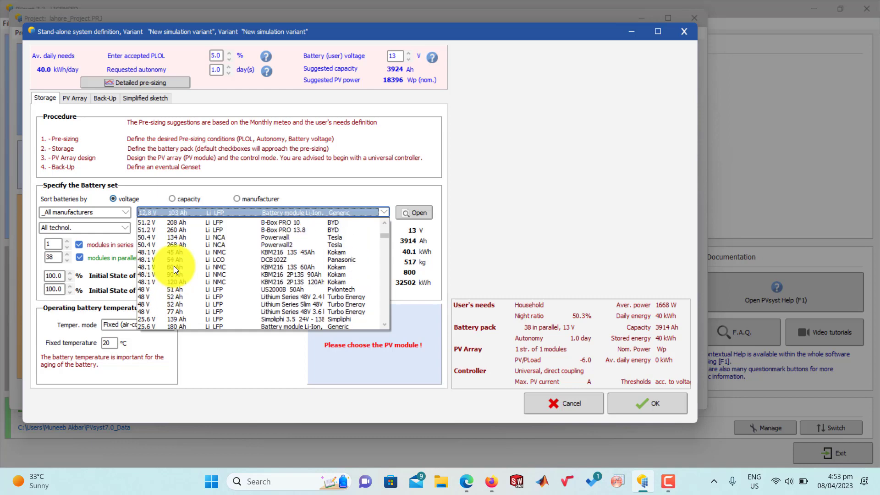
{"action": "scroll", "coordinate": [174, 266], "scroll_direction": "down", "scroll_amount": 2}
{"action": "scroll", "coordinate": [174, 264], "scroll_direction": "down", "scroll_amount": 12}
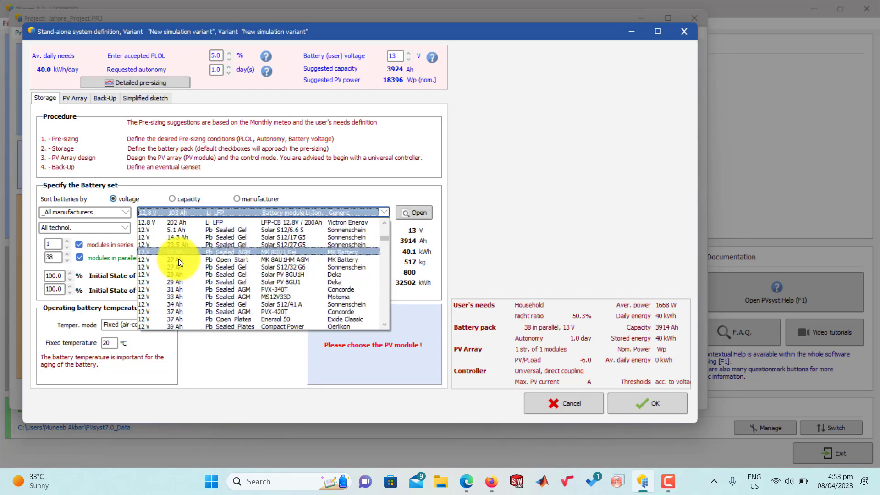
{"action": "scroll", "coordinate": [181, 264], "scroll_direction": "down", "scroll_amount": 10}
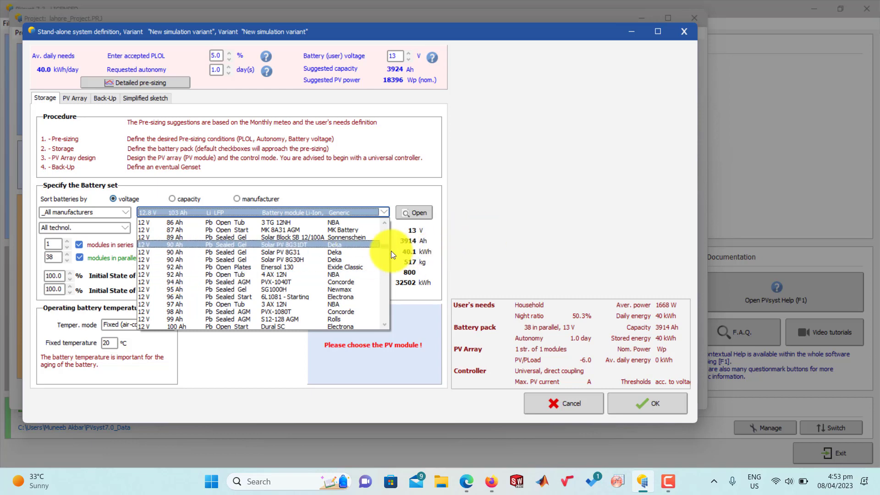
{"action": "mouse_move", "coordinate": [384, 246]}
{"action": "left_mouse_down"}
{"action": "mouse_move", "coordinate": [385, 346]}
{"action": "mouse_move", "coordinate": [389, 233]}
{"action": "left_mouse_up"}
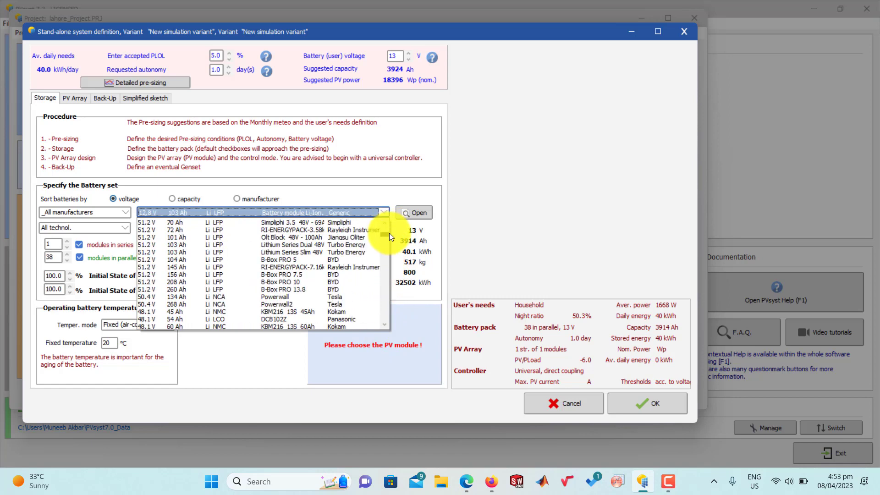
{"action": "left_click", "coordinate": [147, 274]}
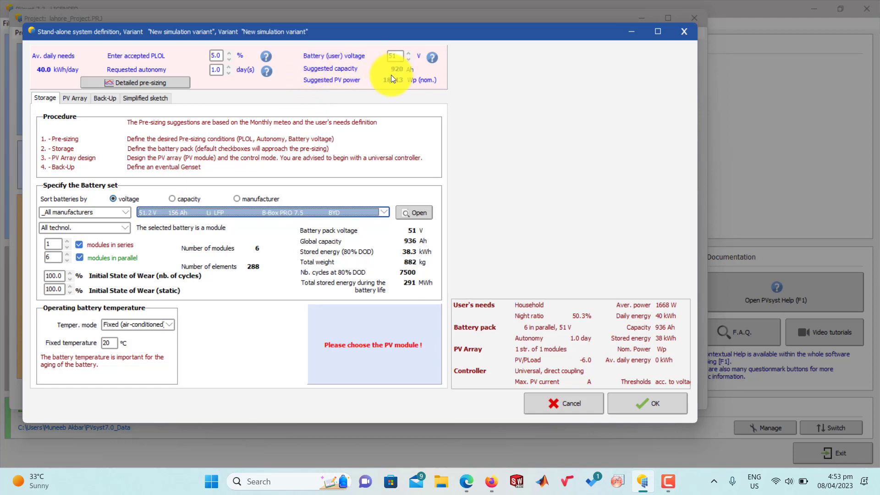
{"action": "left_click", "coordinate": [215, 70]}
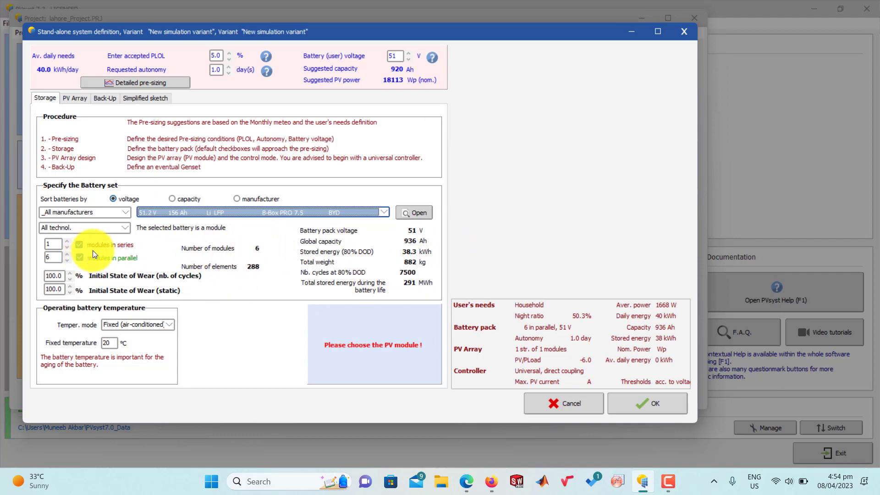
{"action": "left_click", "coordinate": [80, 257]}
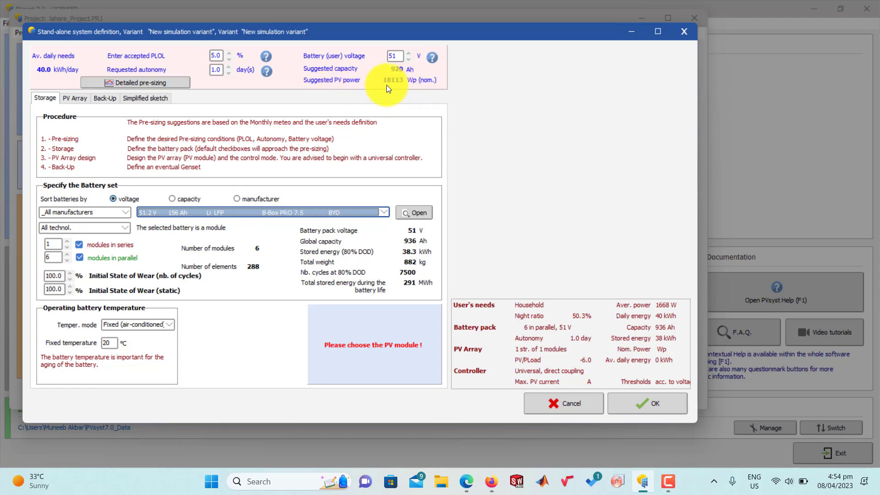
Step: Try the 48.1 V Kokam KBM216 13S 60Ah battery and replace it with the KBM216 2P13S 120Ah model
{"action": "left_click", "coordinate": [186, 212]}
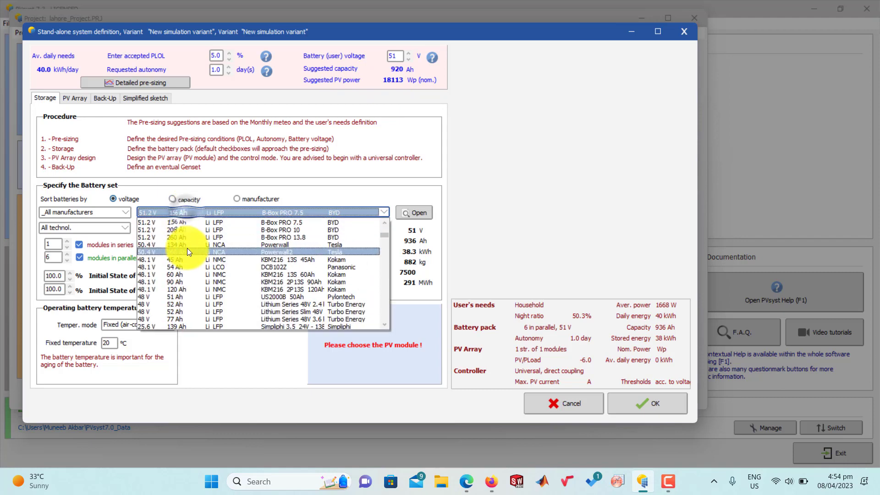
{"action": "left_click", "coordinate": [172, 275]}
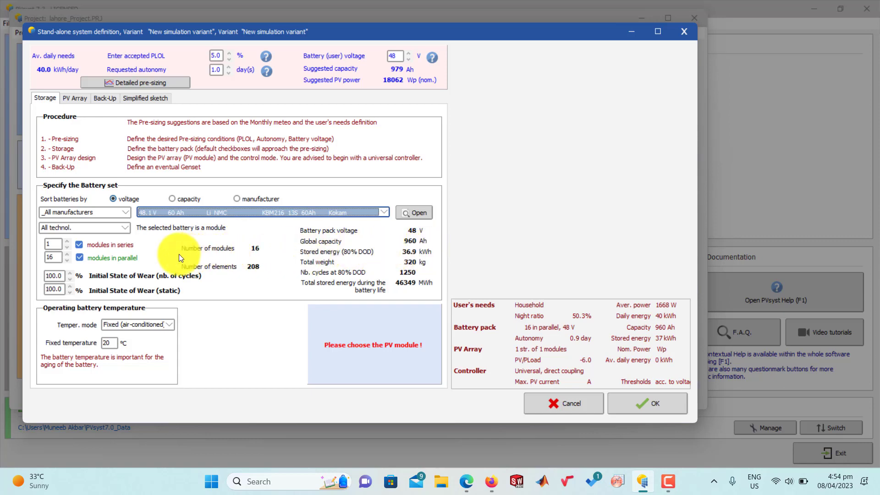
{"action": "left_click", "coordinate": [180, 215]}
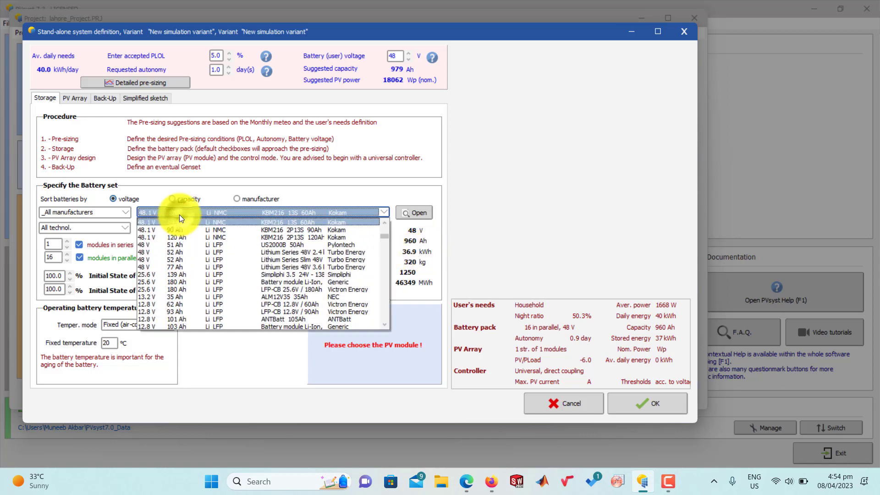
{"action": "left_click", "coordinate": [186, 239]}
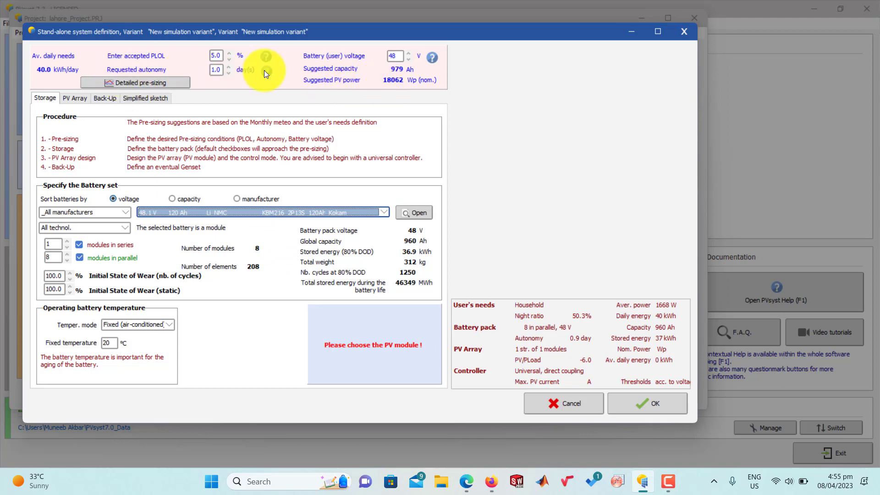
Step: Try a requested autonomy of 3 days and check the PV array's planned power
{"action": "left_click", "coordinate": [228, 69]}
{"action": "left_click", "coordinate": [227, 69]}
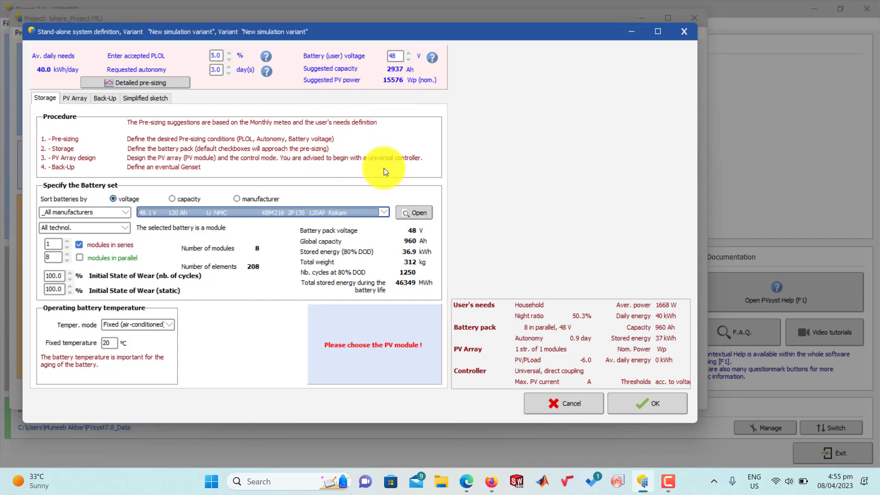
{"action": "left_click", "coordinate": [72, 100]}
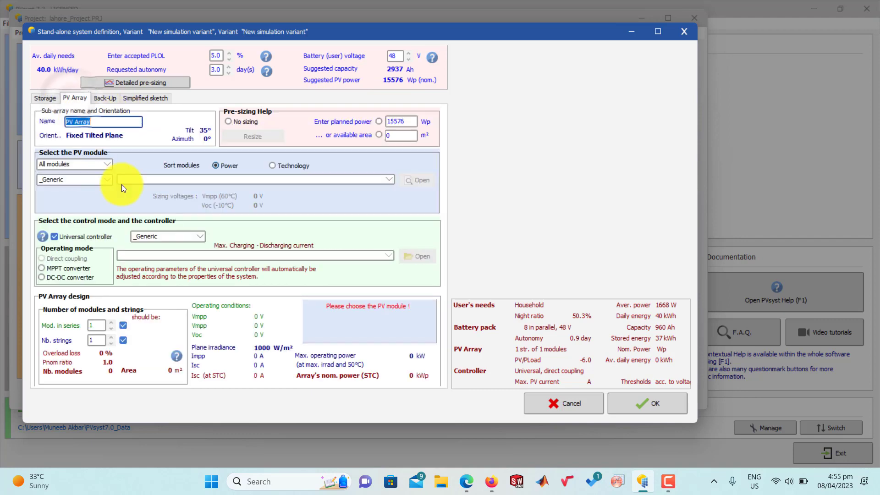
Step: Set the requested autonomy back to 1 day and choose the BYD B-Box PRO 13.8 battery, 51.2 V and 260 Ah
{"action": "left_click", "coordinate": [47, 96]}
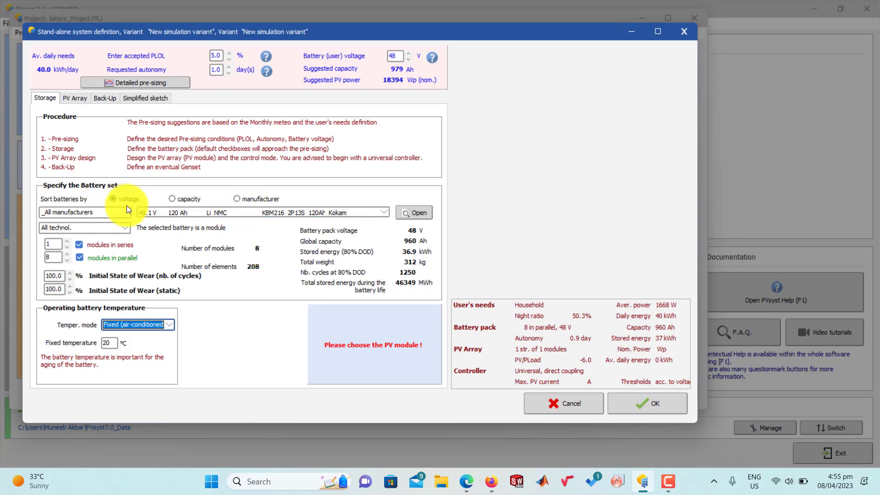
{"action": "left_click", "coordinate": [140, 209]}
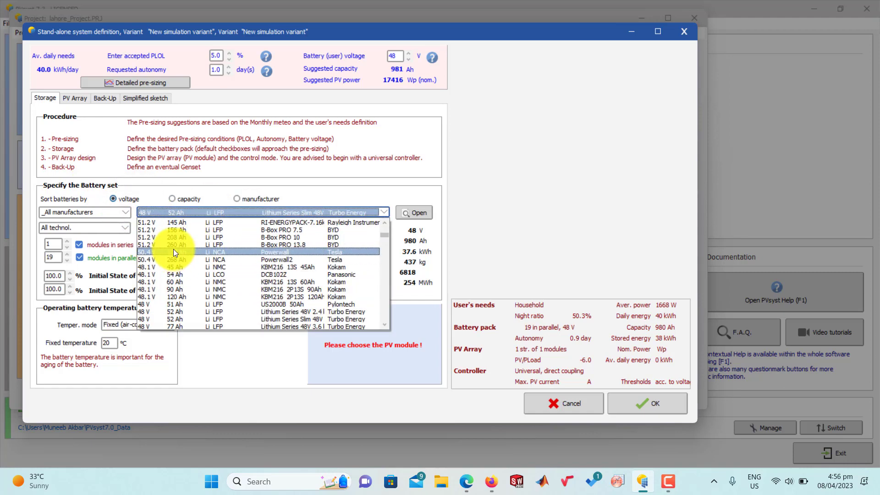
{"action": "left_click", "coordinate": [173, 244]}
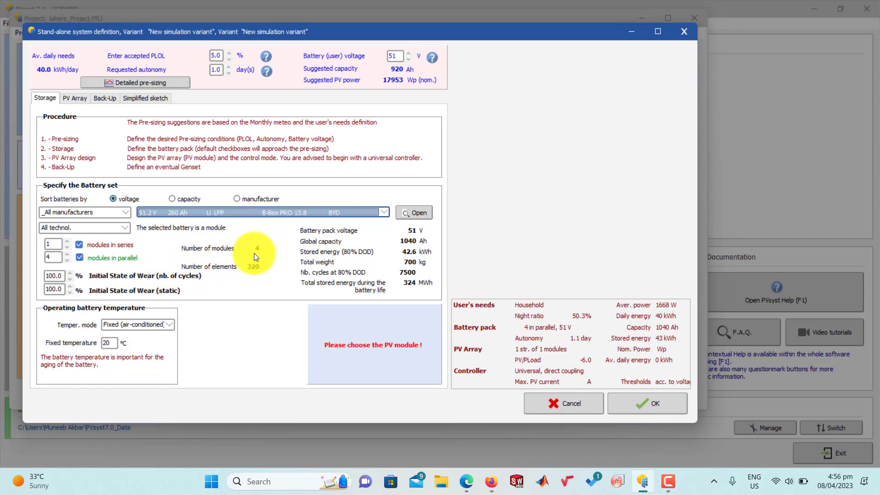
Step: Base the PV array's pre-sizing on the planned power instead of the available area
{"action": "left_click", "coordinate": [69, 99]}
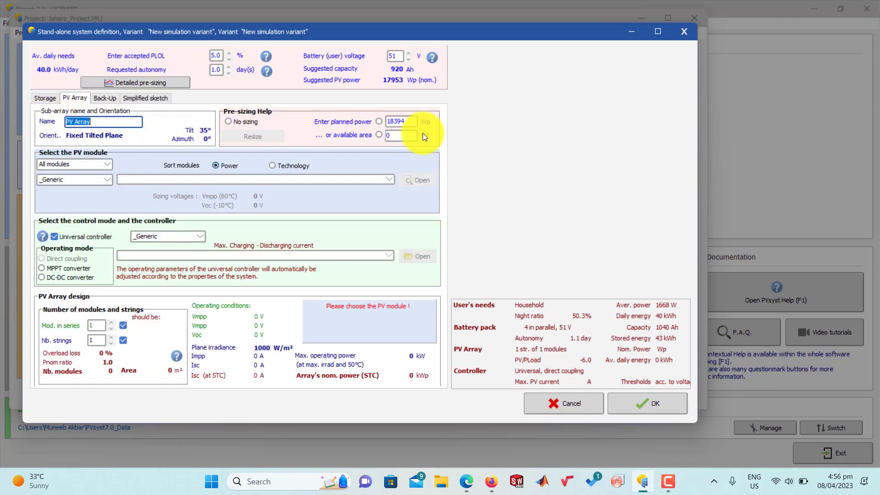
{"action": "left_click", "coordinate": [394, 134]}
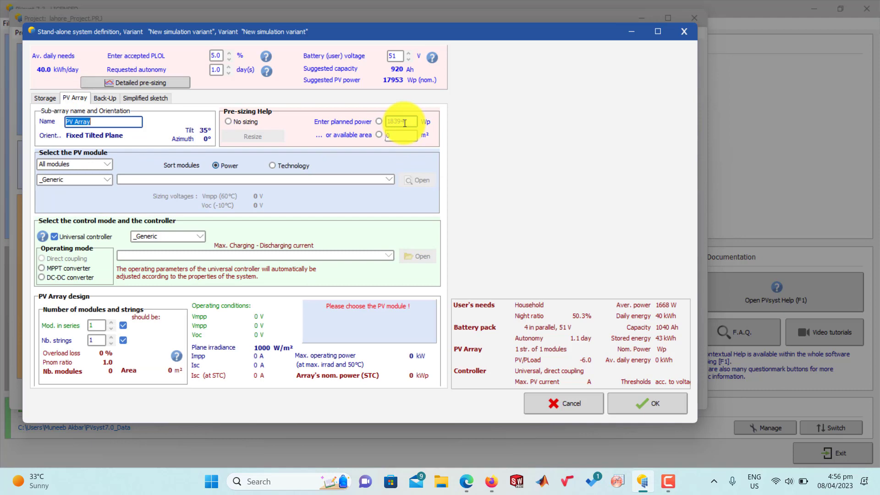
{"action": "left_click", "coordinate": [412, 122]}
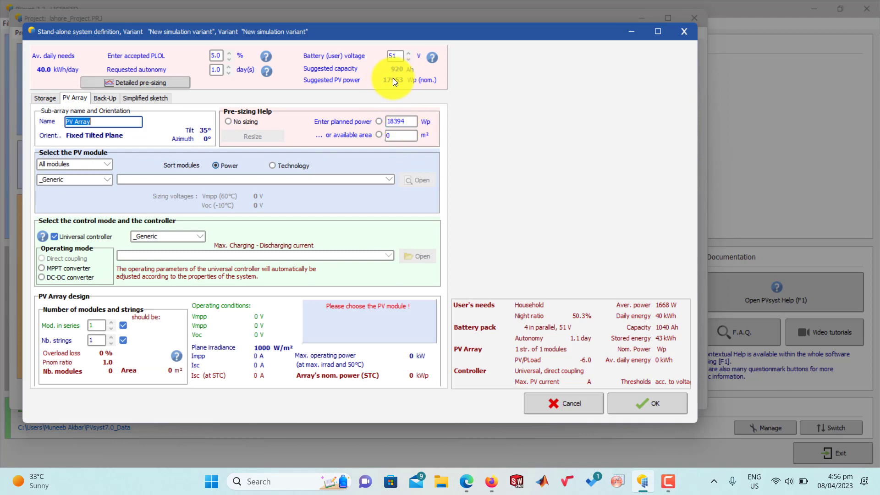
{"action": "left_click", "coordinate": [380, 122]}
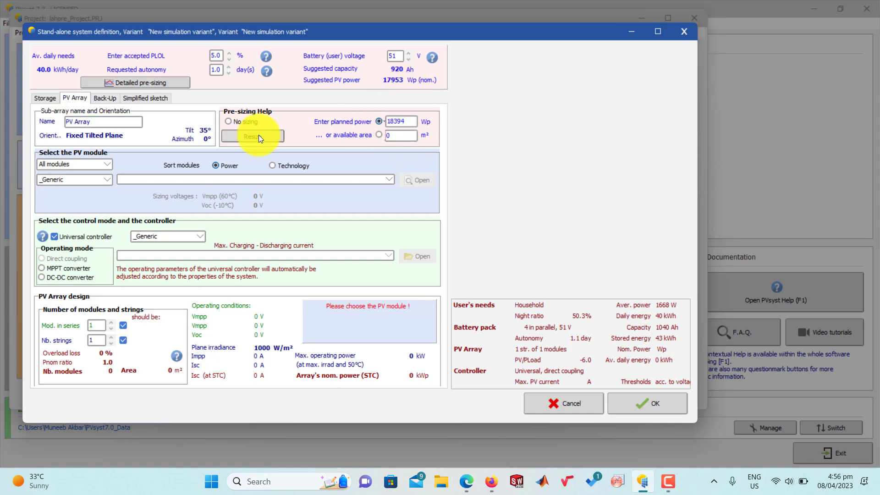
Step: Select the generic Poly 250 Wp 60 cells PV module (25 V, Si-poly) for the array
{"action": "left_click", "coordinate": [336, 181]}
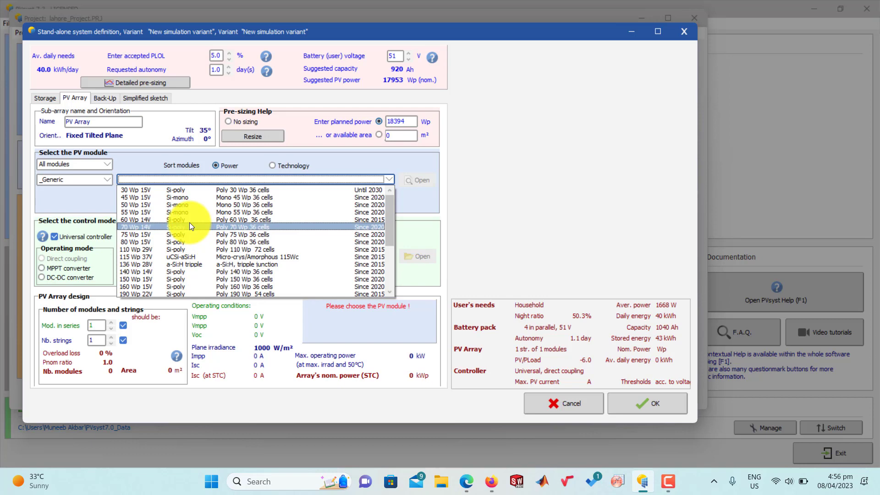
{"action": "scroll", "coordinate": [188, 222], "scroll_direction": "down", "scroll_amount": 4}
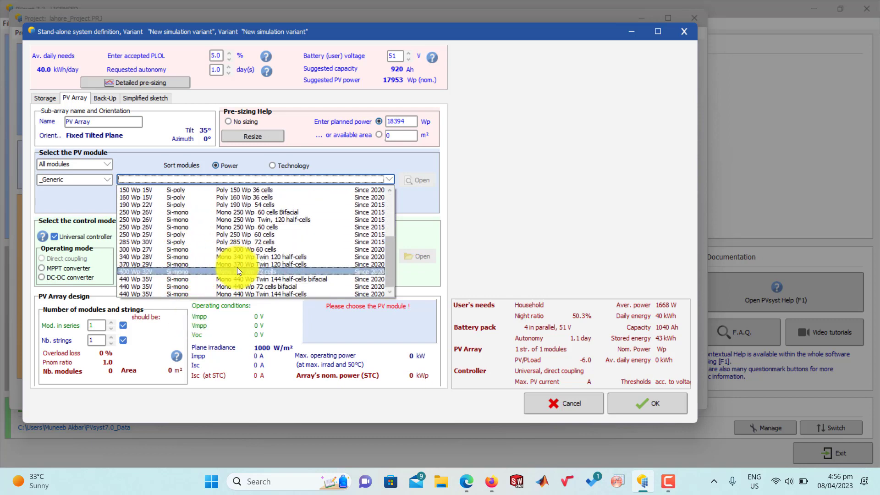
{"action": "scroll", "coordinate": [237, 267], "scroll_direction": "up", "scroll_amount": 2}
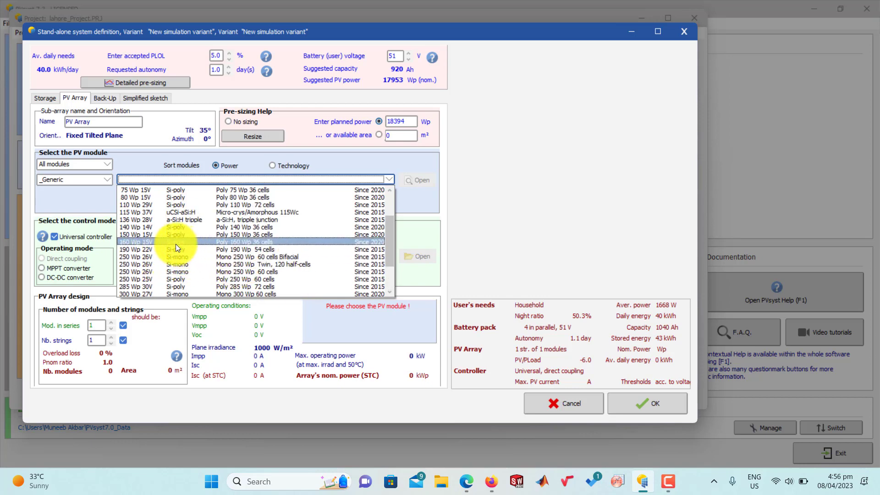
{"action": "scroll", "coordinate": [175, 244], "scroll_direction": "up", "scroll_amount": 2}
{"action": "scroll", "coordinate": [176, 244], "scroll_direction": "down", "scroll_amount": 2}
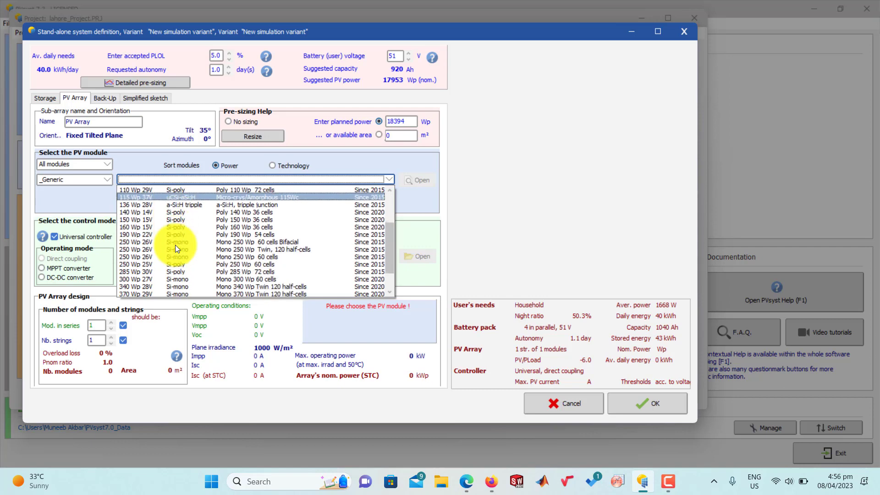
{"action": "scroll", "coordinate": [175, 245], "scroll_direction": "down", "scroll_amount": 2}
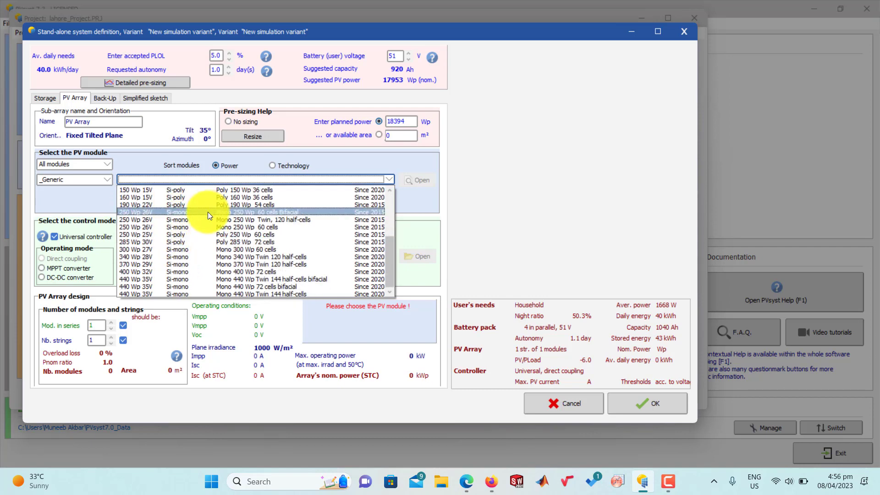
{"action": "left_click", "coordinate": [190, 233]}
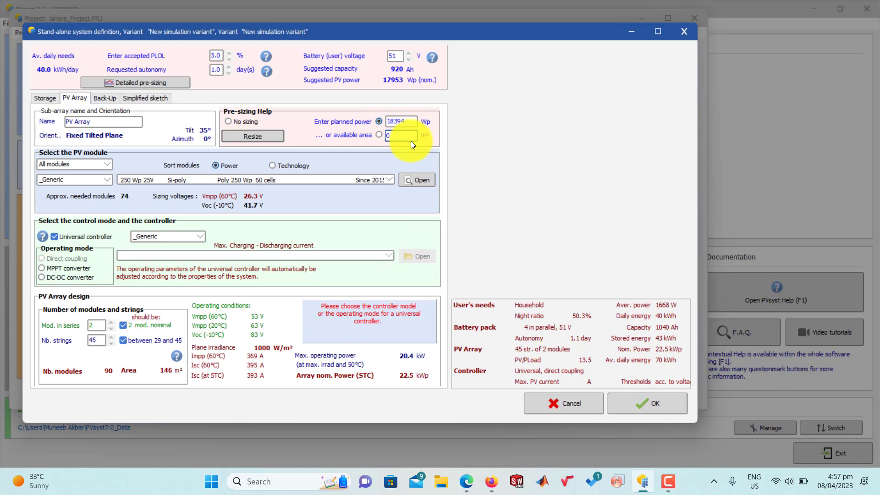
Step: Try a planned power of 15000 Wp for the PV array and resize the array accordingly
{"action": "double_click", "coordinate": [409, 122]}
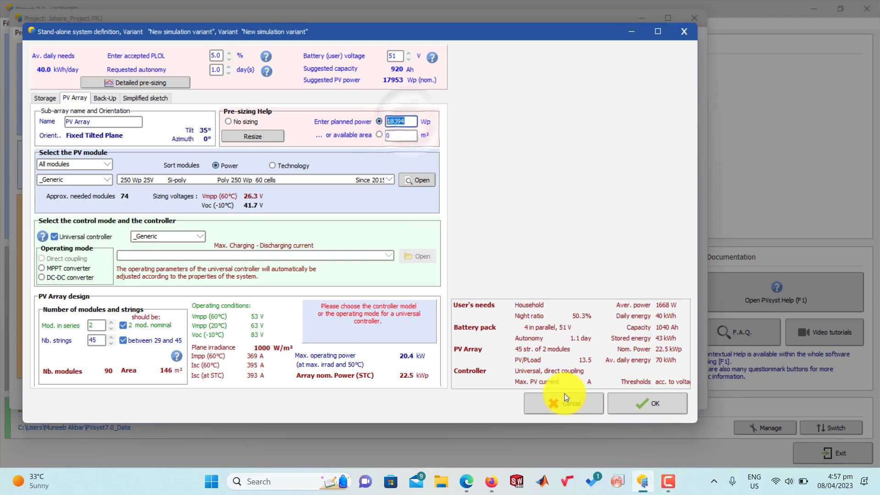
{"action": "type", "text": "1"}
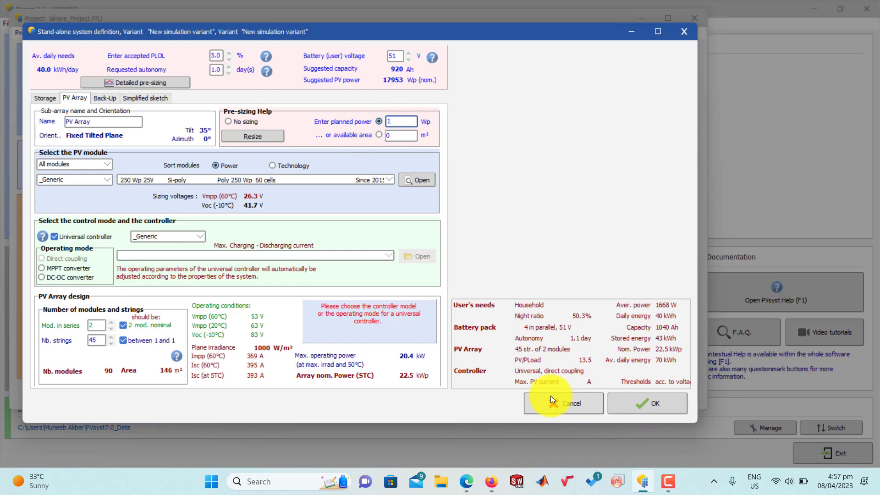
{"action": "type", "text": "5000"}
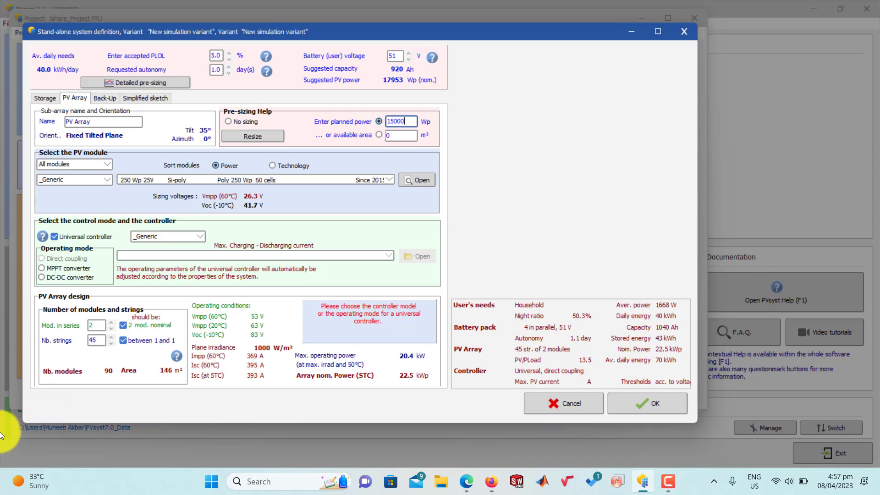
{"action": "left_click", "coordinate": [251, 132]}
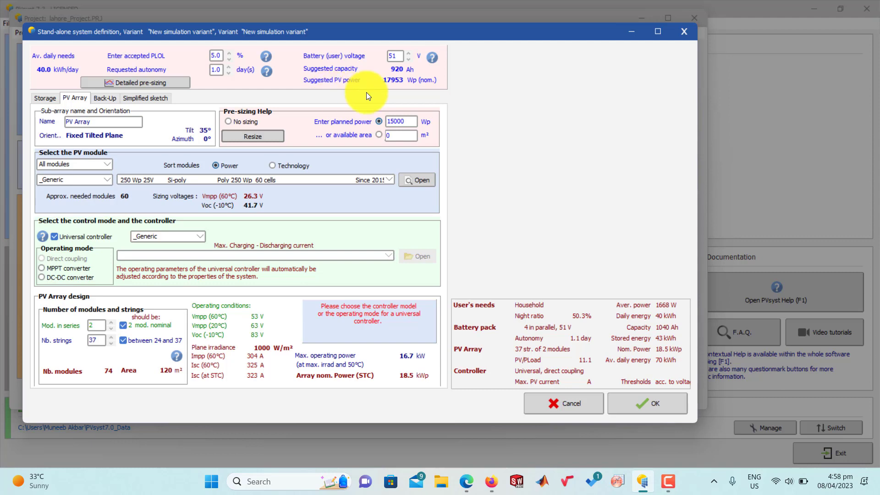
Step: Set the PV array's planned power to 13000 Wp and resize the array to match
{"action": "left_click", "coordinate": [360, 121]}
{"action": "type", "text": "13000"}
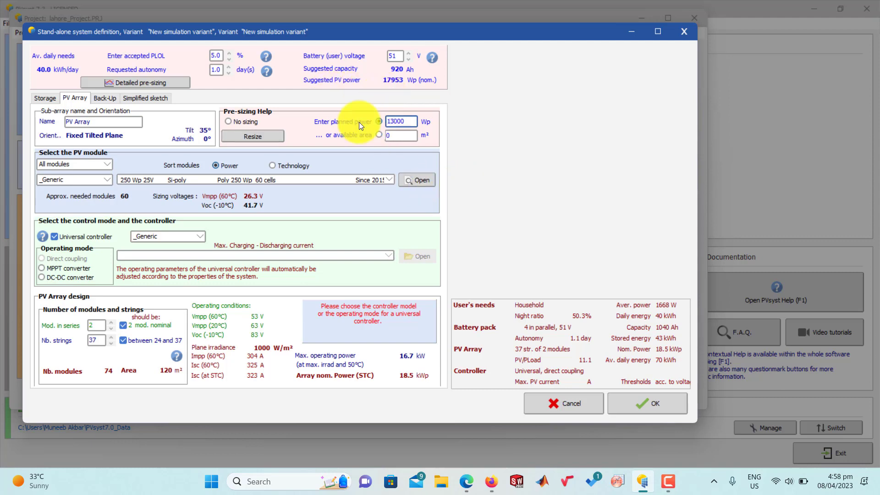
{"action": "left_click", "coordinate": [271, 137]}
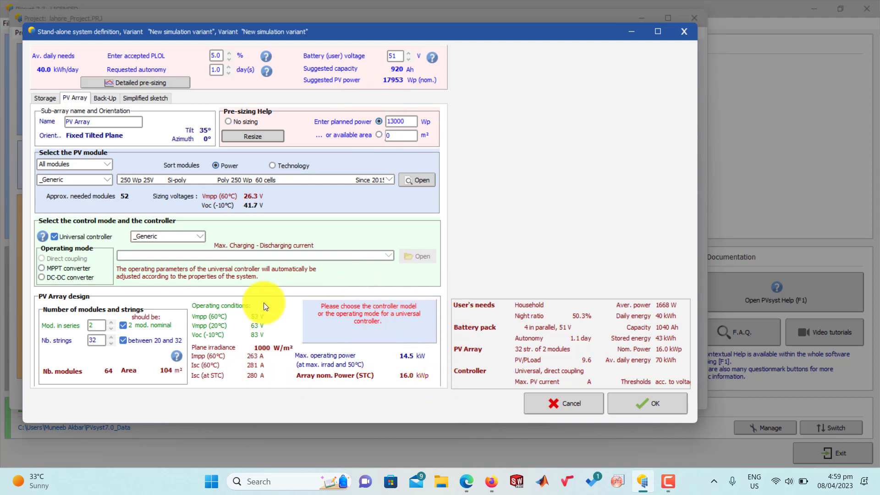
Step: Set the universal controller's operating mode to MPPT converter, accept the system definition and save the simulation variant
{"action": "left_click", "coordinate": [51, 100]}
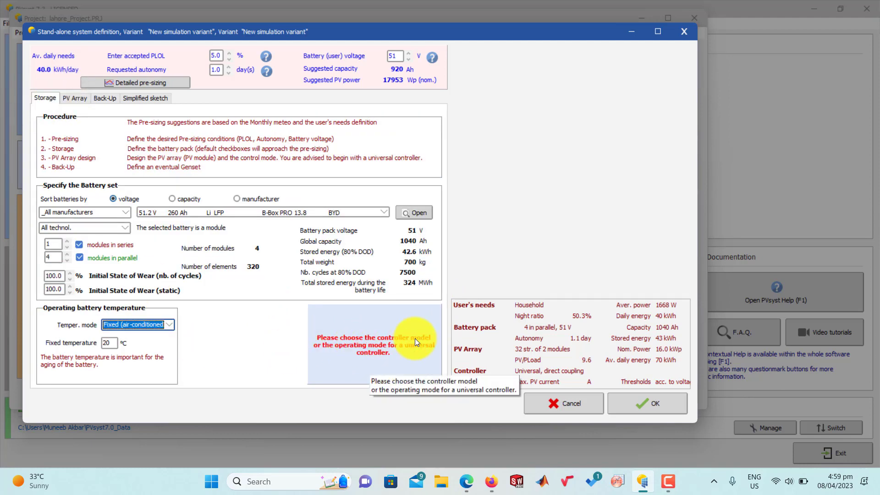
{"action": "left_click", "coordinate": [70, 99]}
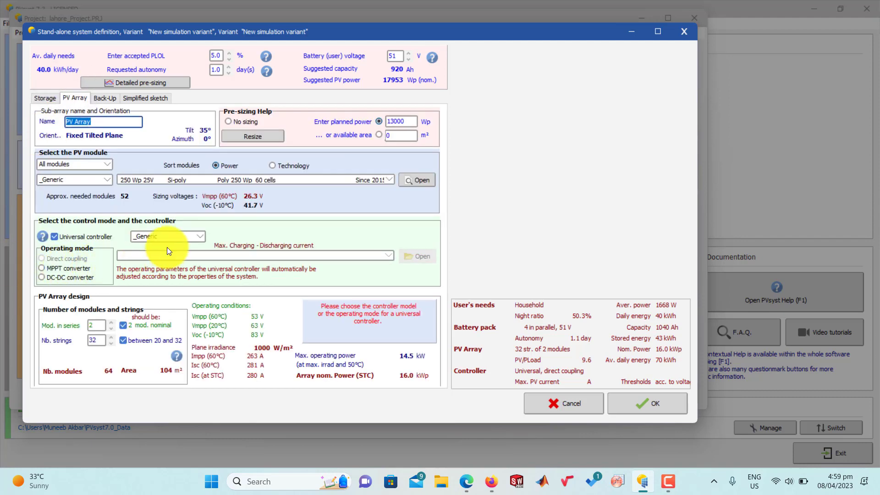
{"action": "left_click", "coordinate": [48, 267]}
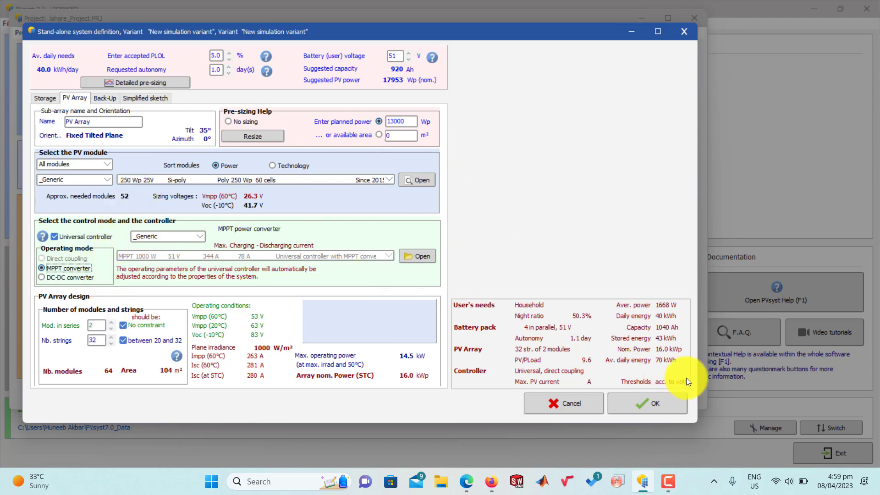
{"action": "left_click", "coordinate": [654, 400]}
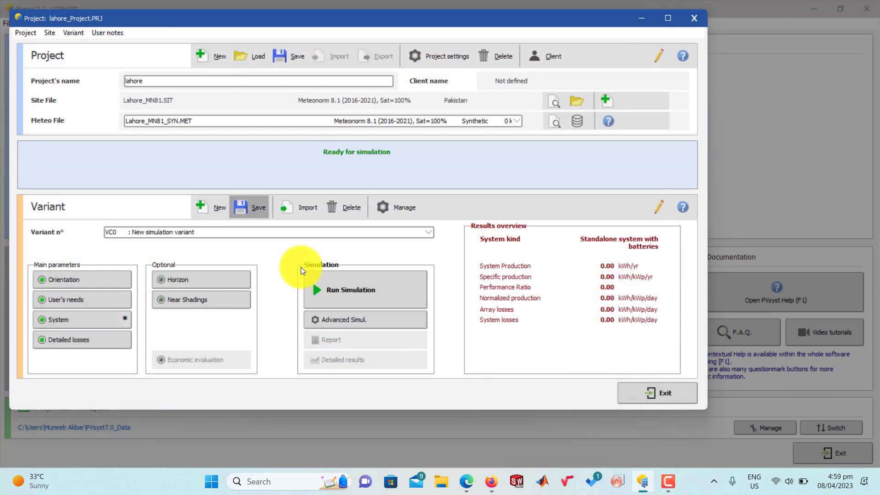
{"action": "left_click", "coordinate": [252, 207]}
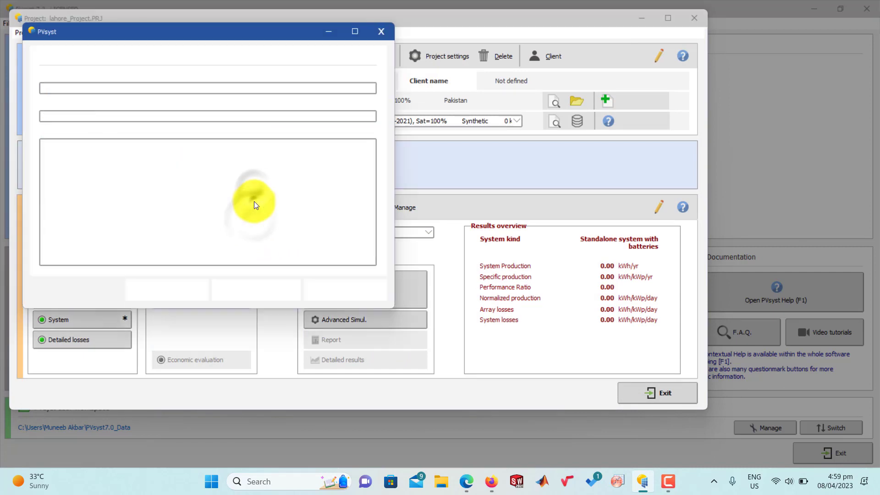
{"action": "left_click", "coordinate": [338, 288]}
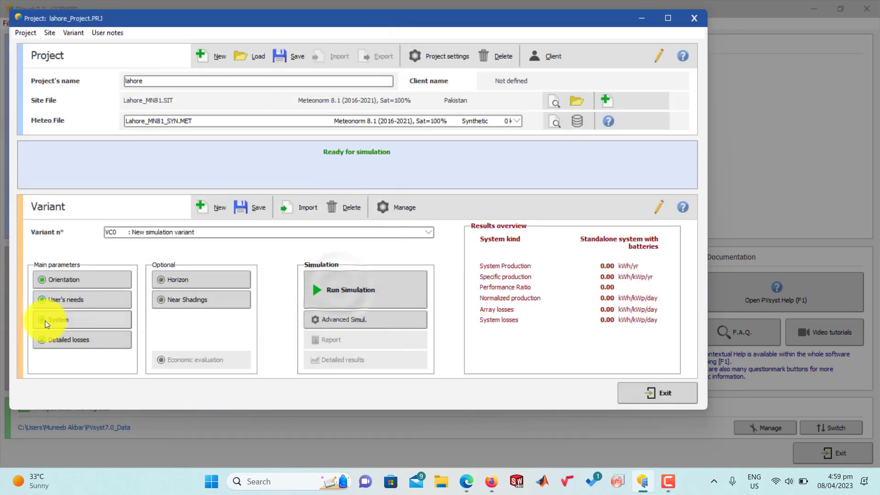
Step: Override the default yearly soiling loss factor with 4.0 % in the detailed losses
{"action": "left_click", "coordinate": [51, 341]}
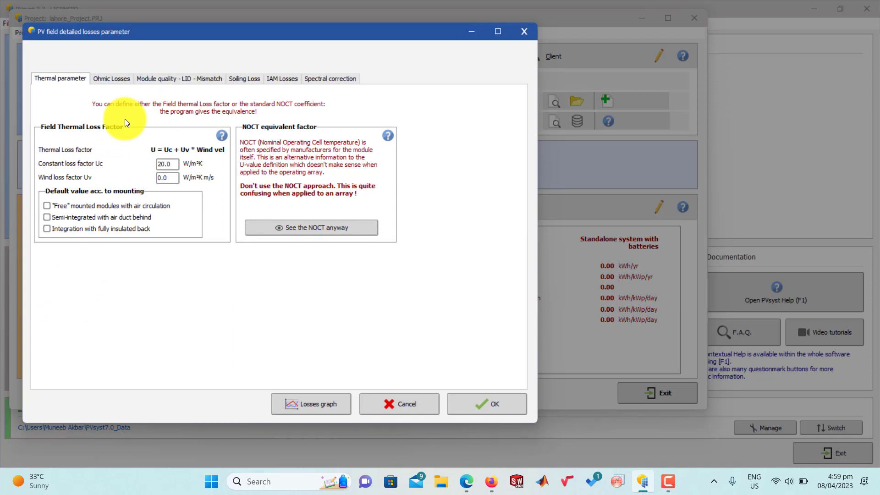
{"action": "left_click", "coordinate": [245, 78]}
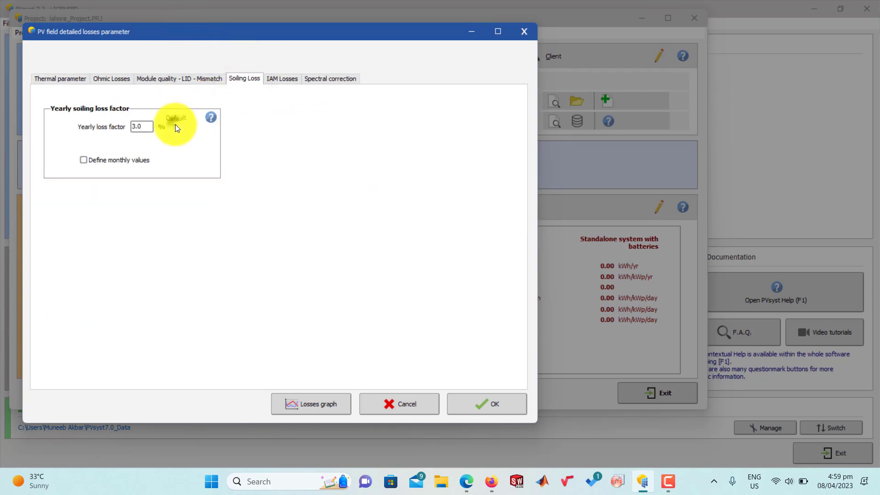
{"action": "left_click_drag", "start_coordinate": [148, 125], "coordinate": [119, 127]}
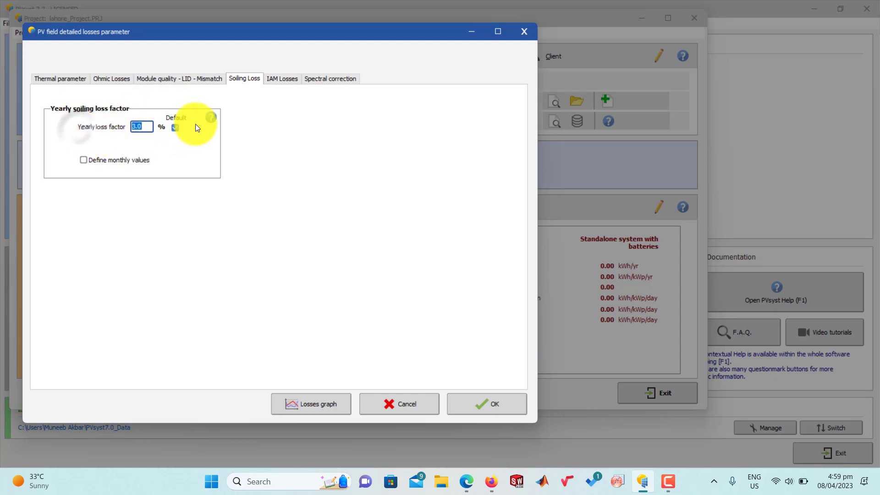
{"action": "left_click", "coordinate": [175, 127]}
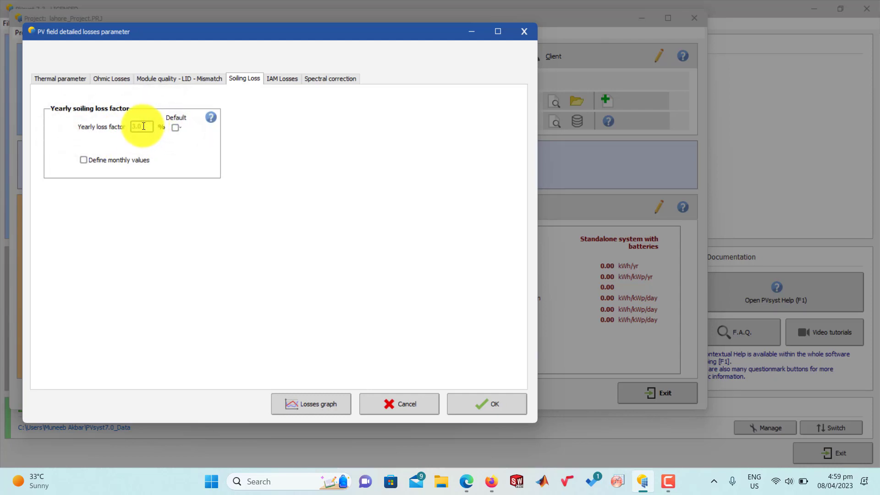
{"action": "left_click_drag", "start_coordinate": [142, 126], "coordinate": [109, 125]}
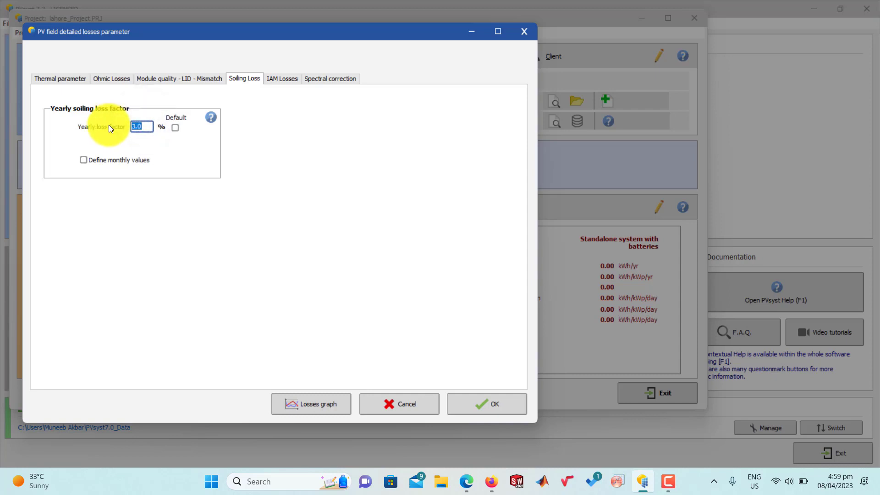
{"action": "type", "text": "4"}
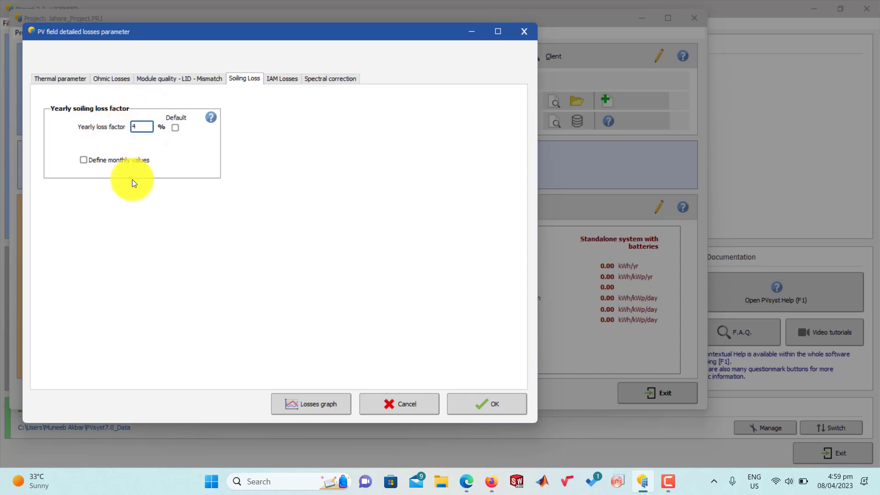
{"action": "type", "text": ".0"}
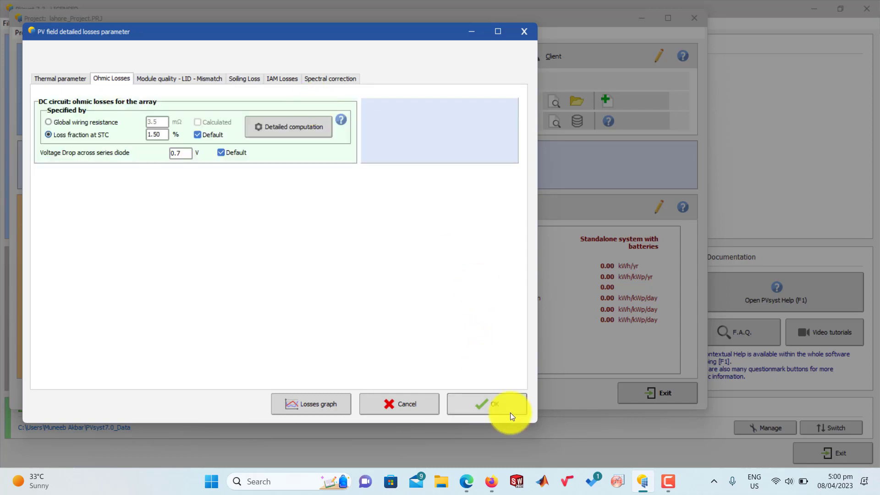
{"action": "left_click", "coordinate": [509, 412]}
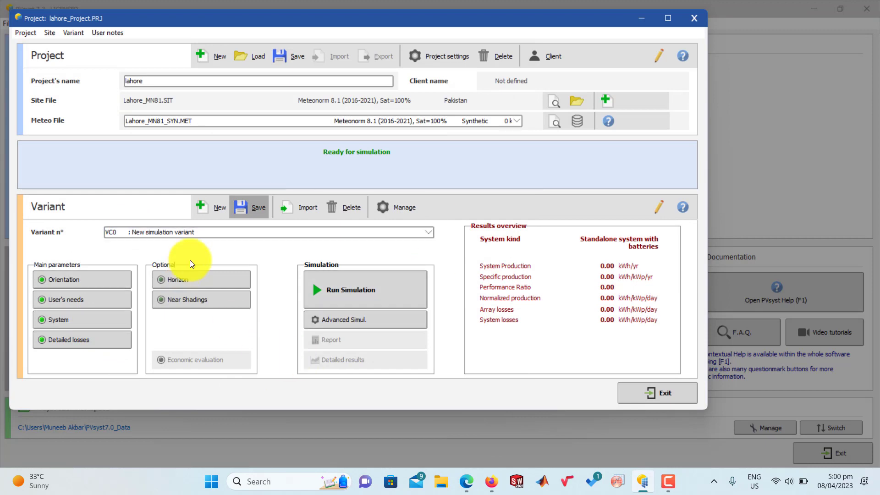
Step: Save the simulation variant under its existing file and run the simulation
{"action": "left_click", "coordinate": [252, 204]}
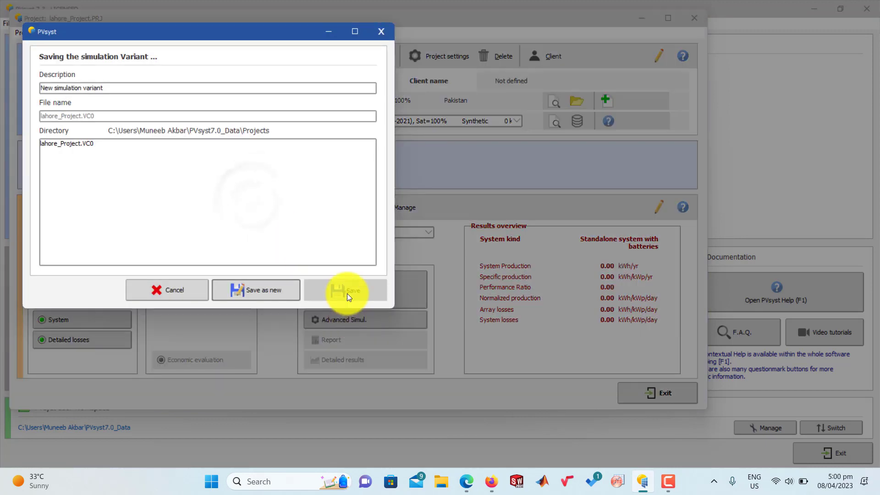
{"action": "left_click", "coordinate": [347, 292]}
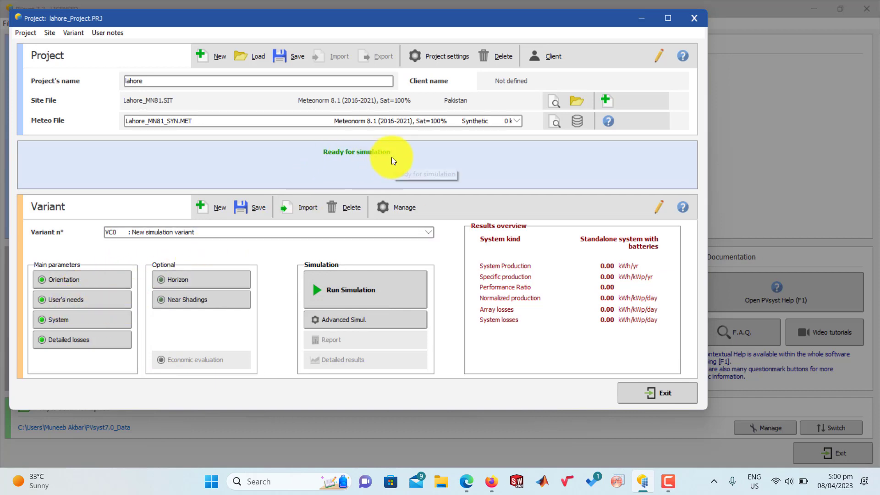
{"action": "left_click", "coordinate": [344, 295]}
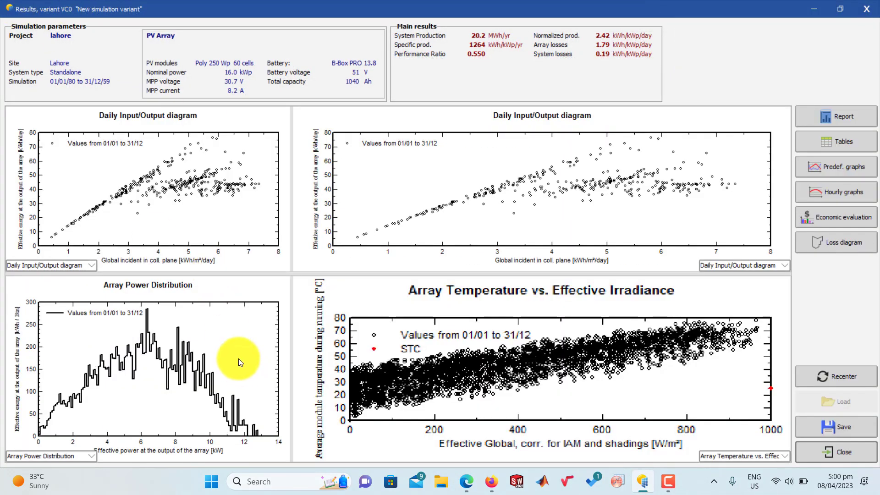
Step: Open the simulation report and examine the detailed user's needs, including the annual values and hourly distribution
{"action": "left_click", "coordinate": [842, 117]}
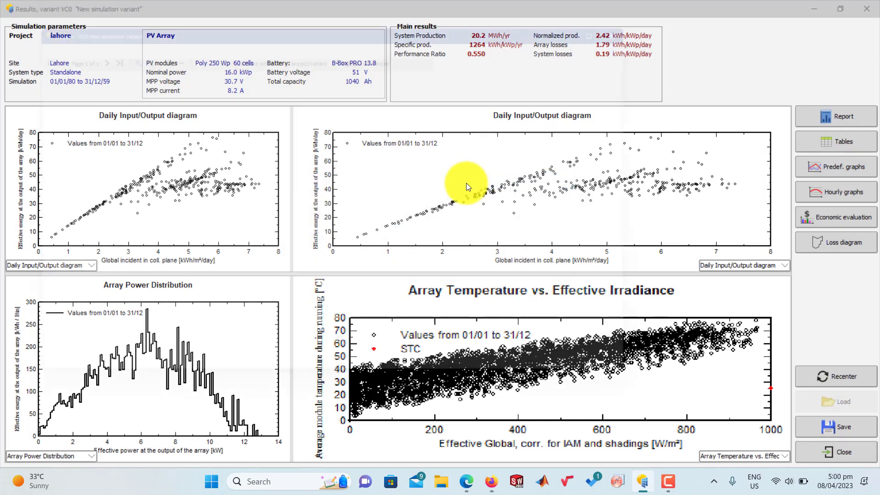
{"action": "scroll", "coordinate": [458, 188], "scroll_direction": "down", "scroll_amount": 4}
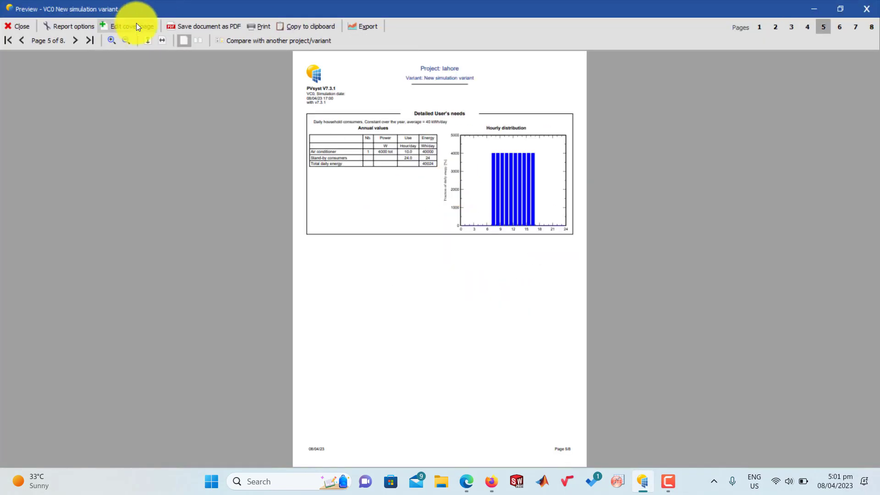
{"action": "left_click", "coordinate": [110, 41]}
{"action": "left_click", "coordinate": [110, 41]}
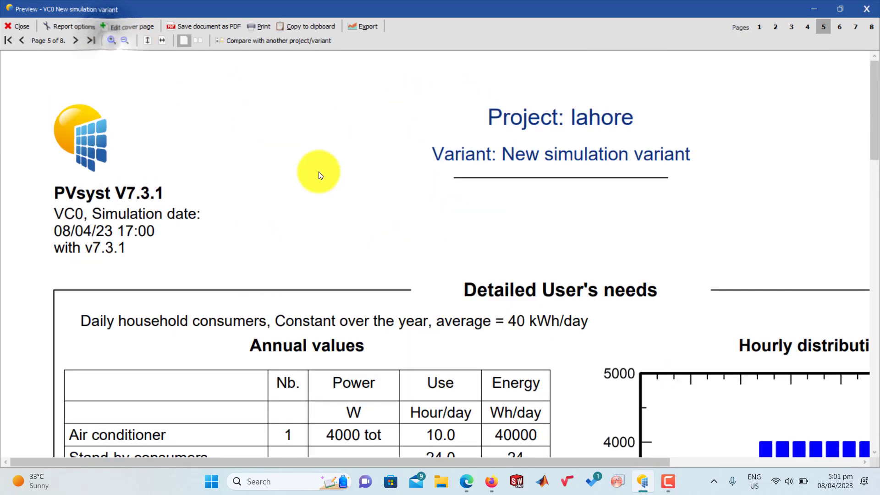
{"action": "scroll", "coordinate": [319, 172], "scroll_direction": "down", "scroll_amount": 5}
{"action": "scroll", "coordinate": [318, 171], "scroll_direction": "up", "scroll_amount": 3}
{"action": "scroll", "coordinate": [318, 171], "scroll_direction": "down", "scroll_amount": 1}
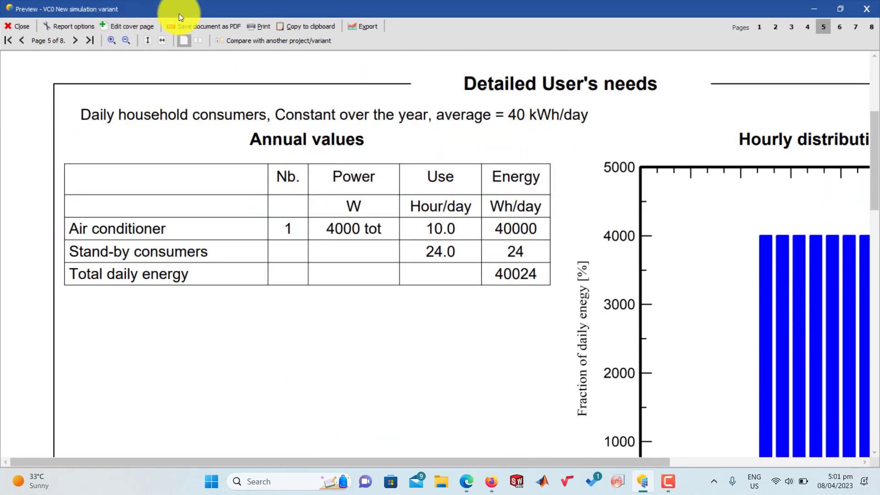
{"action": "left_click", "coordinate": [125, 40]}
{"action": "scroll", "coordinate": [510, 238], "scroll_direction": "down", "scroll_amount": 2}
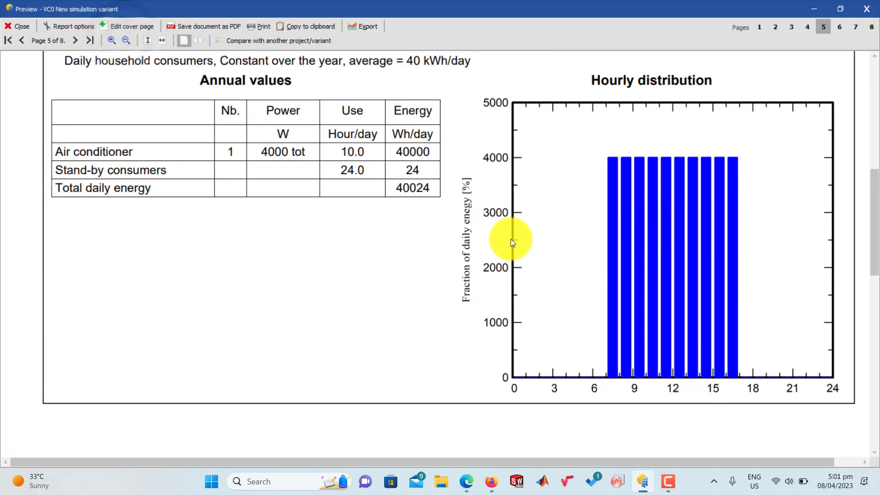
{"action": "scroll", "coordinate": [511, 238], "scroll_direction": "up", "scroll_amount": 2}
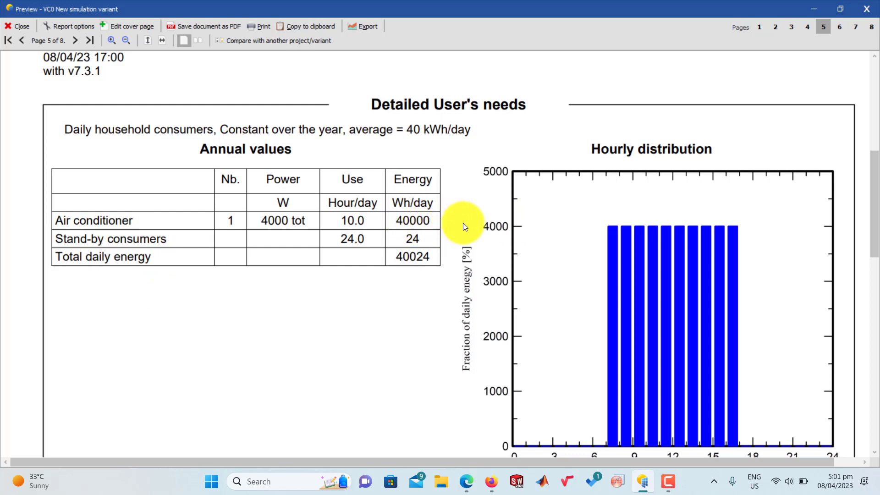
{"action": "scroll", "coordinate": [462, 224], "scroll_direction": "down", "scroll_amount": 3}
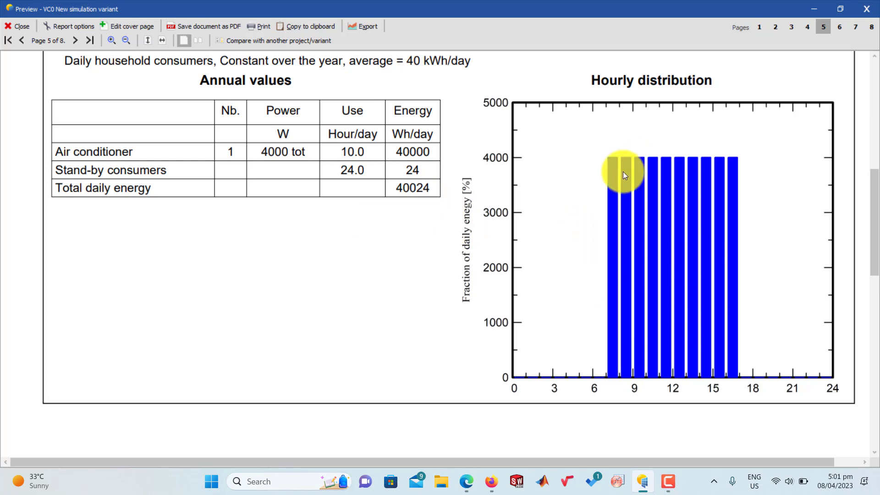
Step: Examine the report's system production, loss of load, performance ratio charts and monthly balances table
{"action": "scroll", "coordinate": [623, 171], "scroll_direction": "down", "scroll_amount": 10}
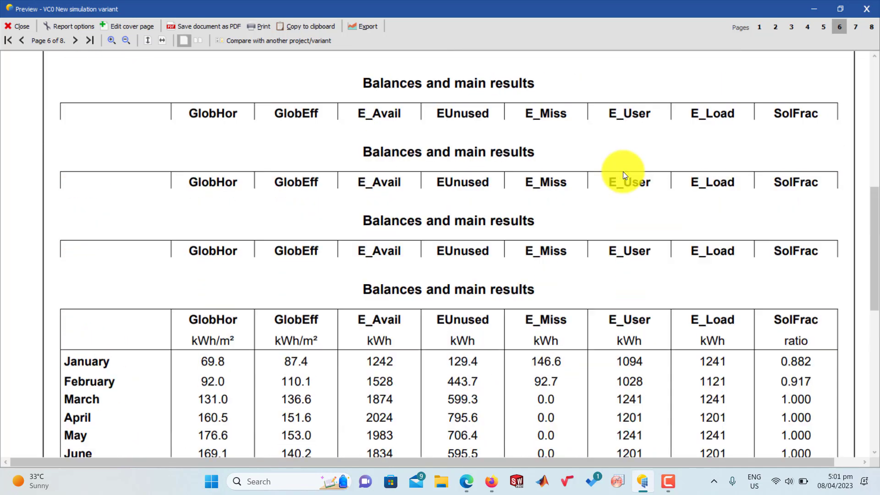
{"action": "scroll", "coordinate": [623, 171], "scroll_direction": "up", "scroll_amount": 5}
{"action": "scroll", "coordinate": [394, 223], "scroll_direction": "down", "scroll_amount": 2}
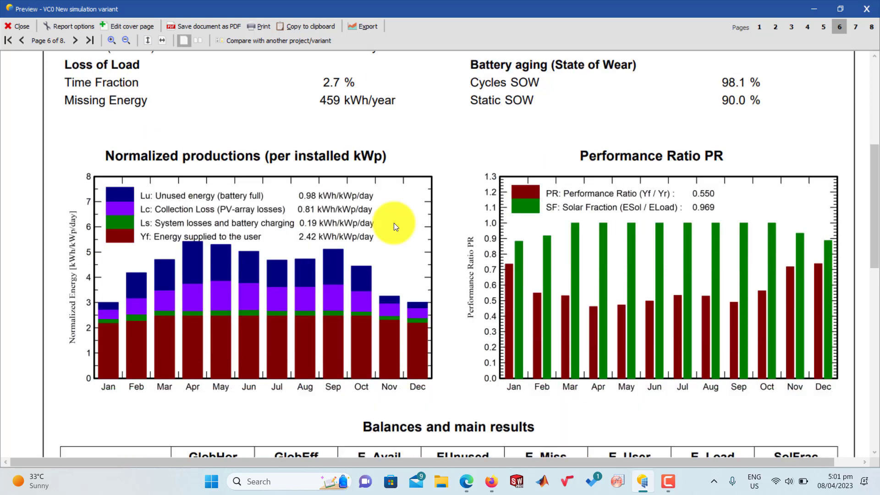
{"action": "scroll", "coordinate": [243, 263], "scroll_direction": "up", "scroll_amount": 2}
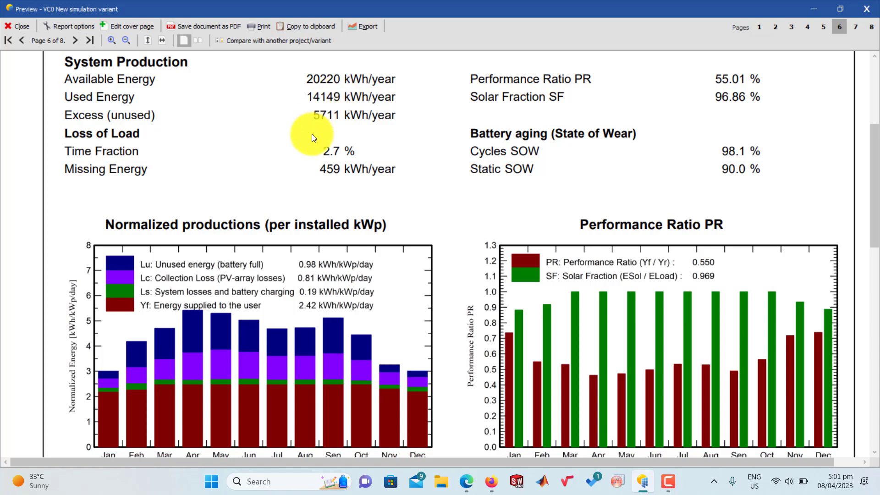
{"action": "scroll", "coordinate": [290, 151], "scroll_direction": "down", "scroll_amount": 10}
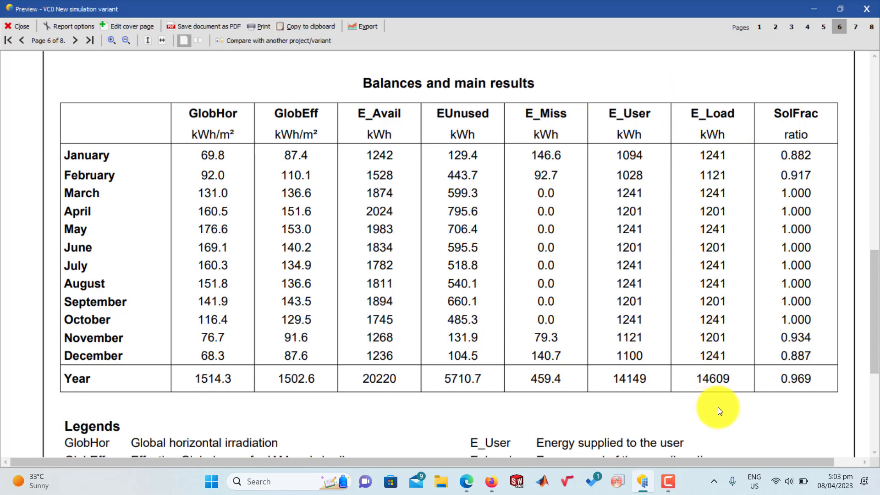
{"action": "scroll", "coordinate": [476, 364], "scroll_direction": "down", "scroll_amount": 3}
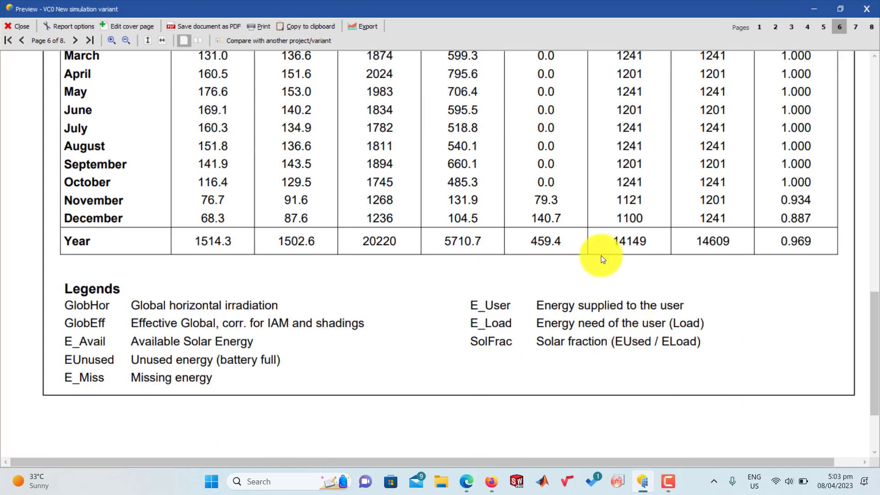
Step: Examine the monthly and yearly available, unused, missing, supplied and load energy and solar fraction in the balances table, using its legends
{"action": "scroll", "coordinate": [611, 250], "scroll_direction": "up", "scroll_amount": 1}
{"action": "scroll", "coordinate": [609, 238], "scroll_direction": "down", "scroll_amount": 1}
{"action": "scroll", "coordinate": [609, 247], "scroll_direction": "up", "scroll_amount": 1}
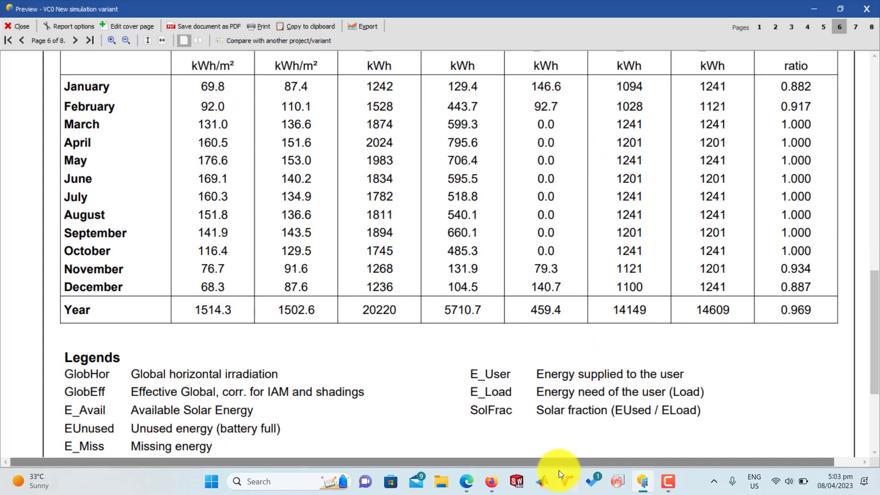
{"action": "scroll", "coordinate": [666, 364], "scroll_direction": "up", "scroll_amount": 1}
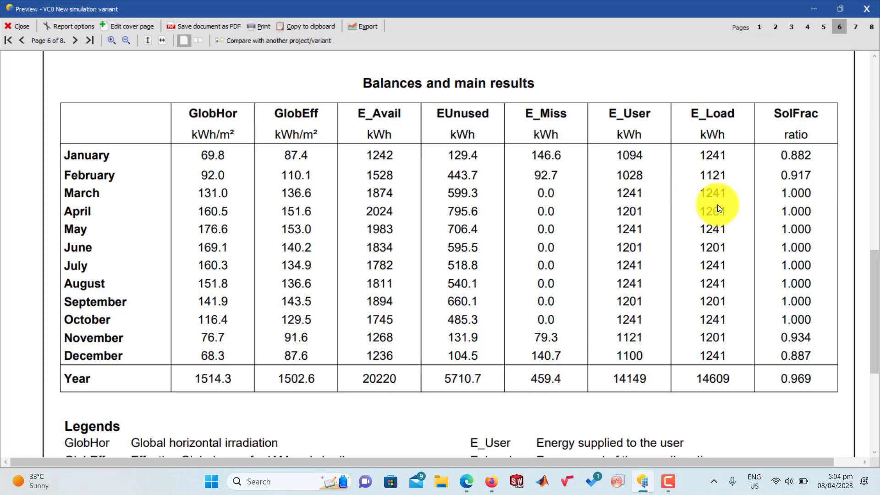
{"action": "scroll", "coordinate": [717, 204], "scroll_direction": "down", "scroll_amount": 3}
{"action": "scroll", "coordinate": [716, 204], "scroll_direction": "up", "scroll_amount": 2}
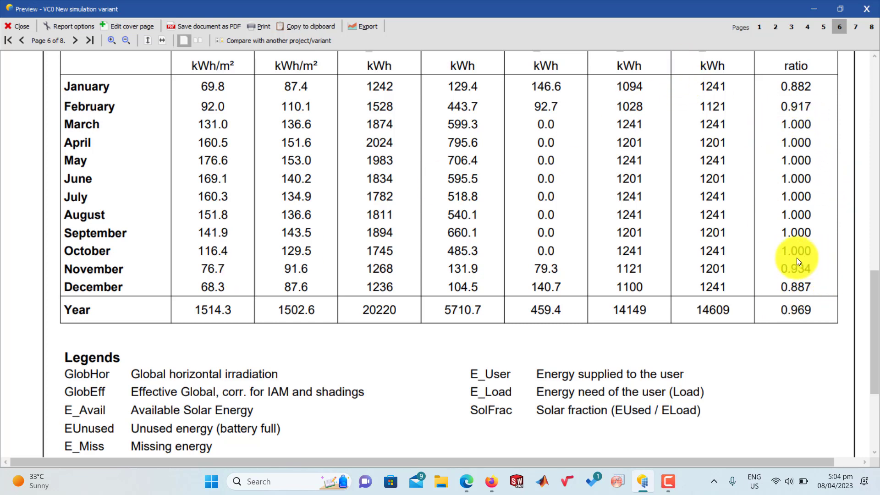
{"action": "scroll", "coordinate": [522, 268], "scroll_direction": "up", "scroll_amount": 3}
{"action": "scroll", "coordinate": [454, 126], "scroll_direction": "down", "scroll_amount": 3}
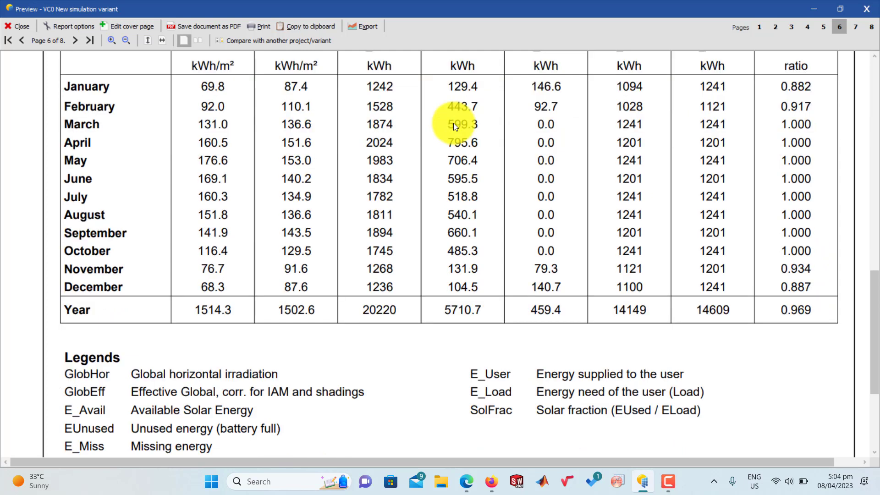
{"action": "scroll", "coordinate": [455, 127], "scroll_direction": "up", "scroll_amount": 3}
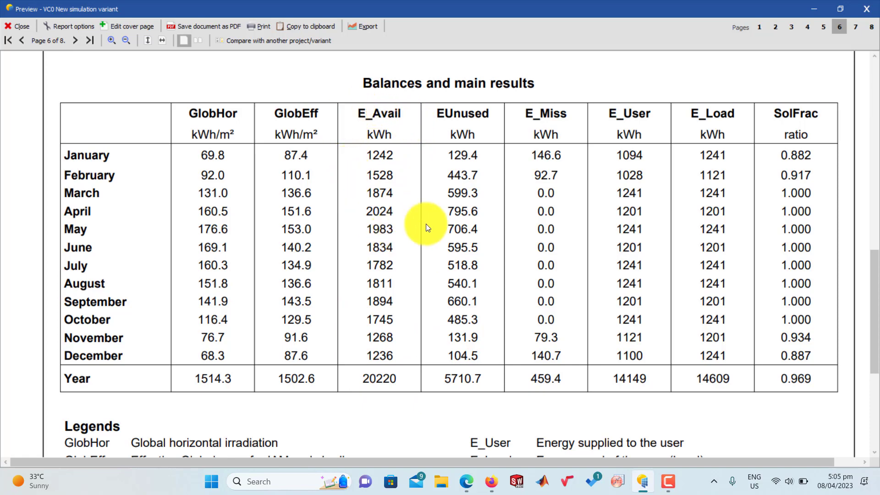
Step: Compare the normalized productions and performance ratio charts with the monthly figures in the balances table
{"action": "scroll", "coordinate": [426, 224], "scroll_direction": "up", "scroll_amount": 6}
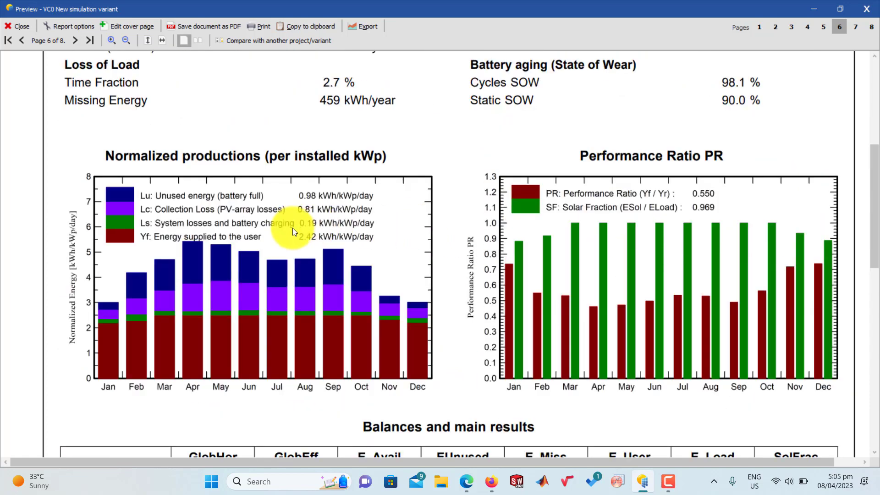
{"action": "scroll", "coordinate": [249, 259], "scroll_direction": "down", "scroll_amount": 3}
{"action": "scroll", "coordinate": [249, 259], "scroll_direction": "down", "scroll_amount": 2}
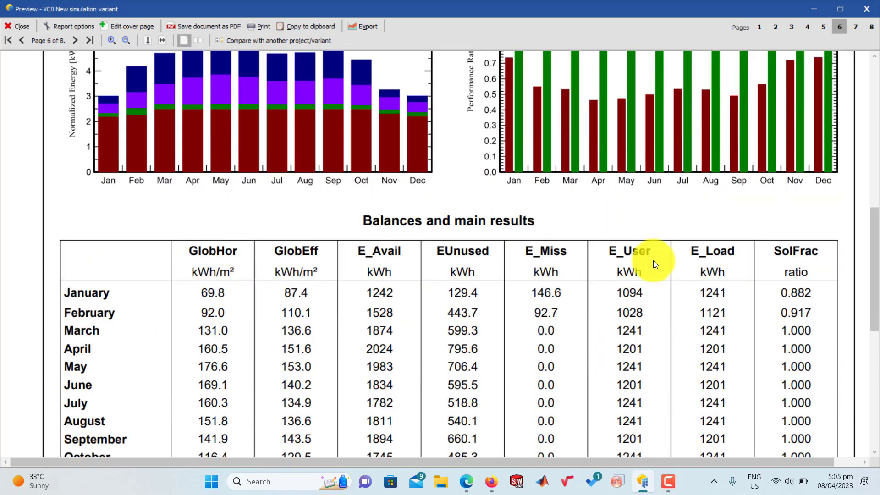
{"action": "scroll", "coordinate": [295, 146], "scroll_direction": "up", "scroll_amount": 3}
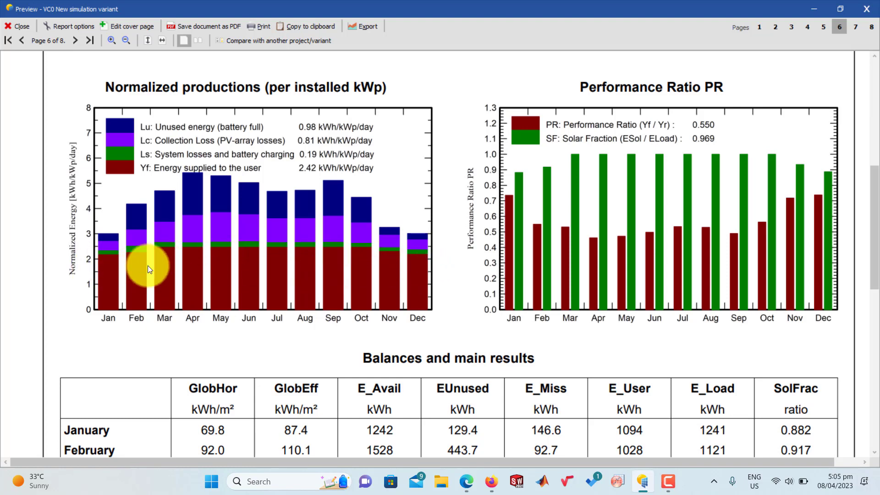
{"action": "scroll", "coordinate": [171, 265], "scroll_direction": "up", "scroll_amount": 1}
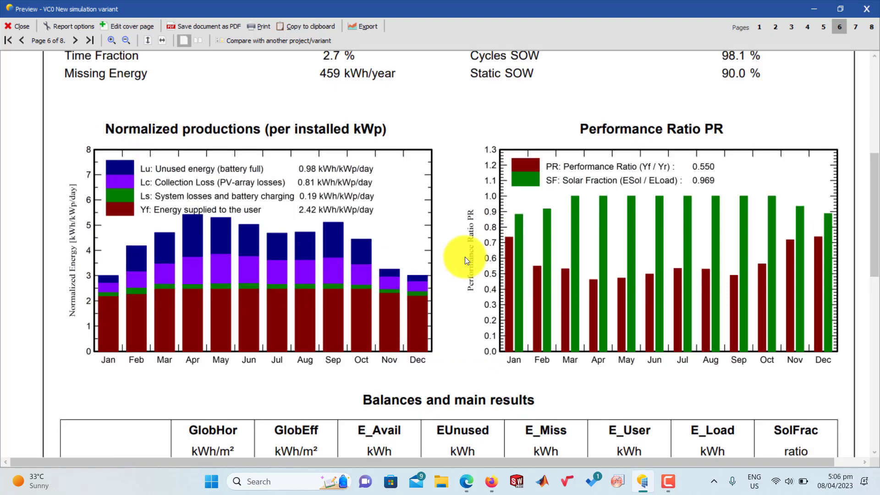